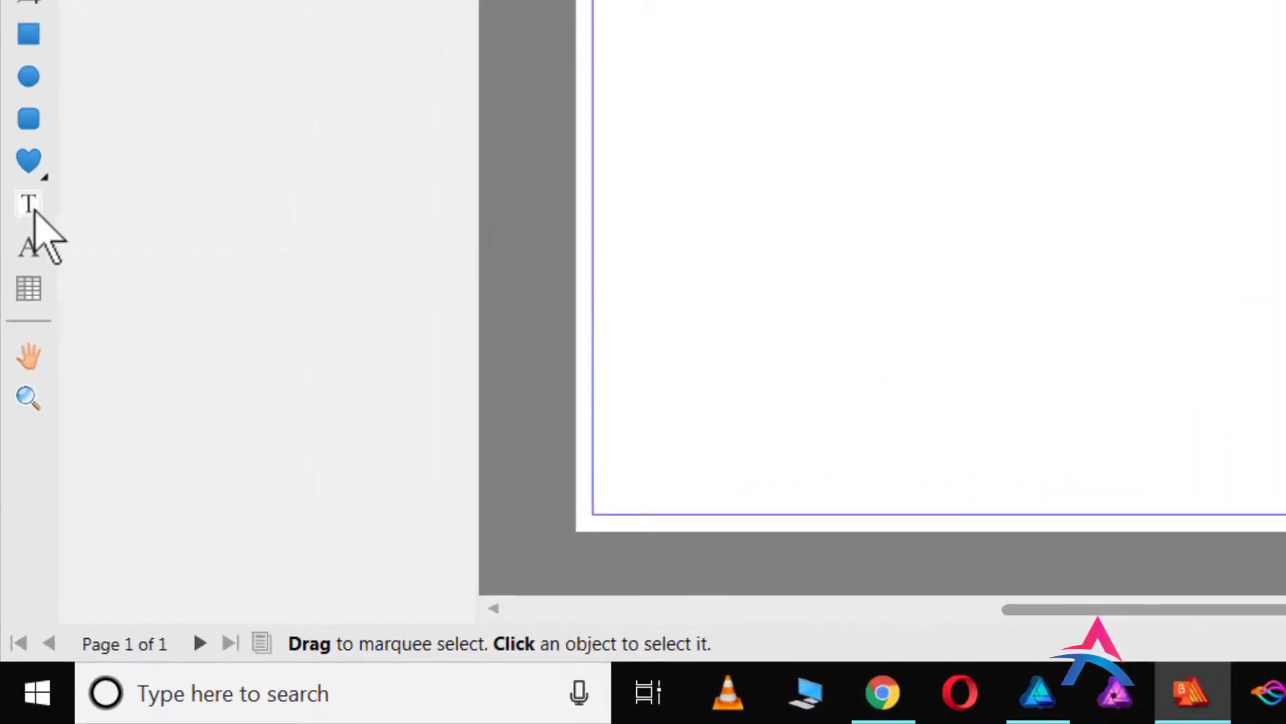
Draw a frame text box about 118 mm wide and 170 mm high on the page's left half and position it at about X 10.6, Y 30.3 mm.
left_click(29, 204)
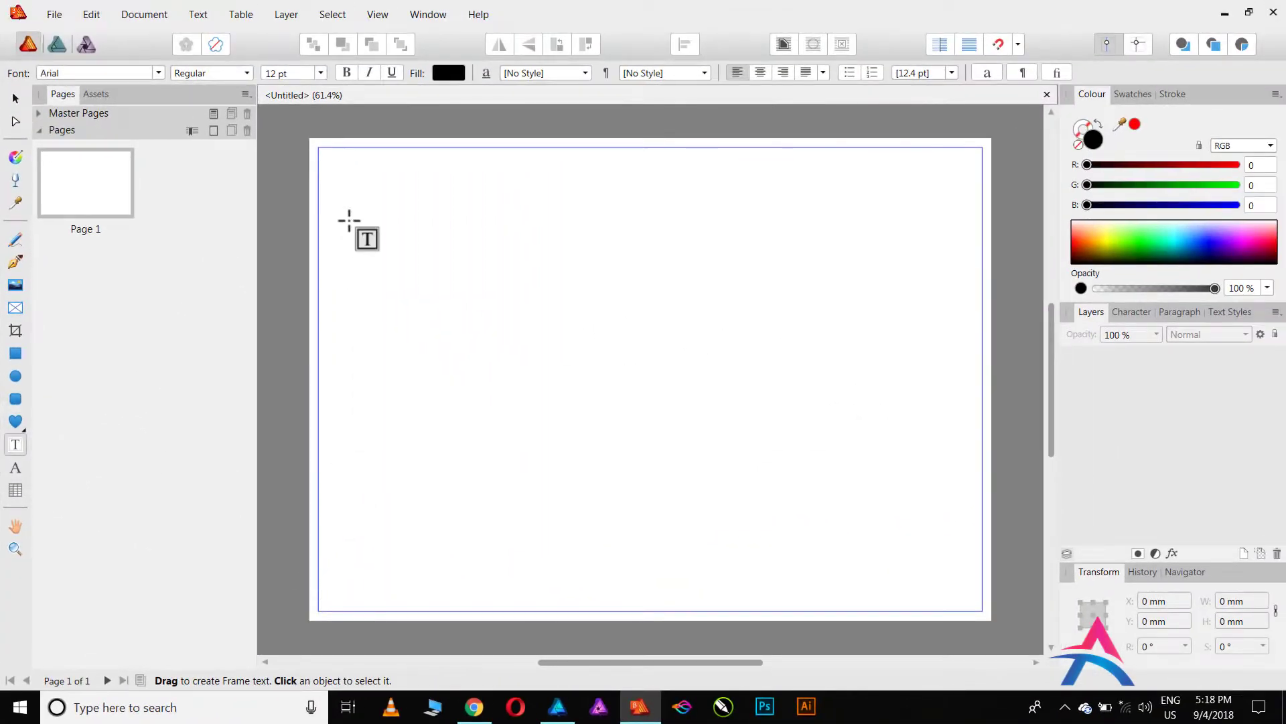
left_click_drag(342, 205, 614, 595)
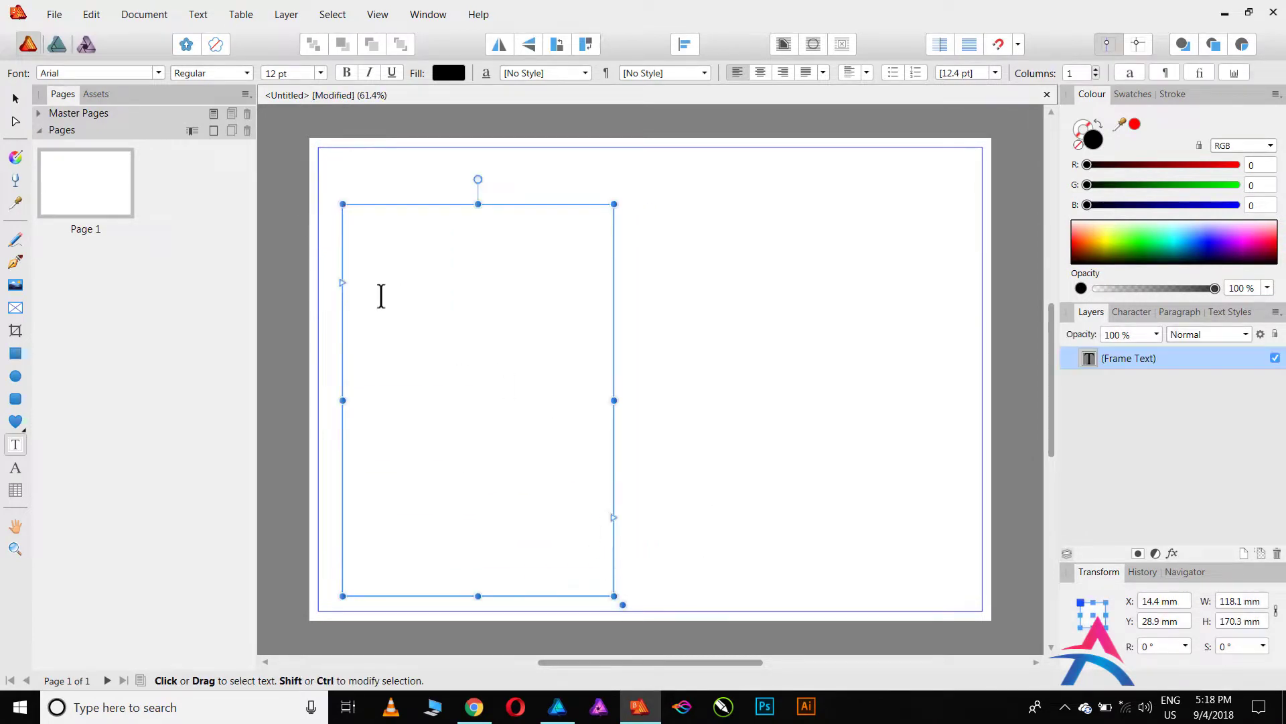
left_click(14, 100)
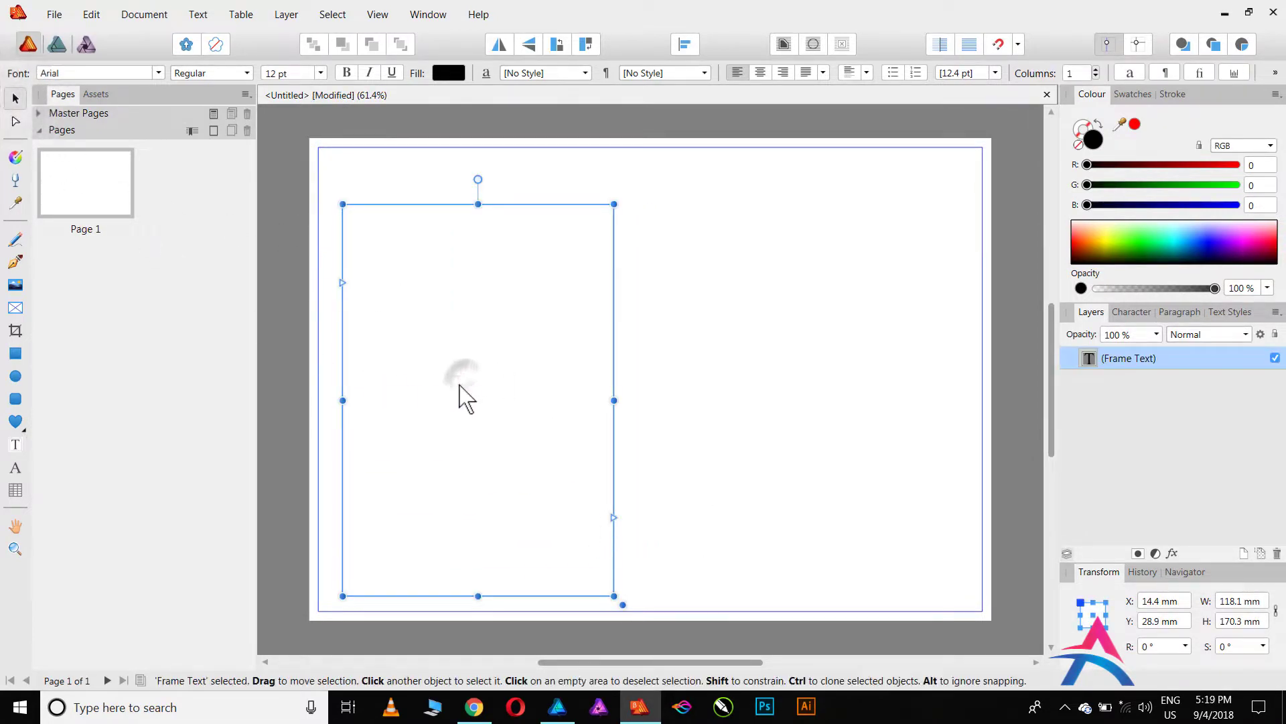
left_click_drag(459, 385, 457, 387)
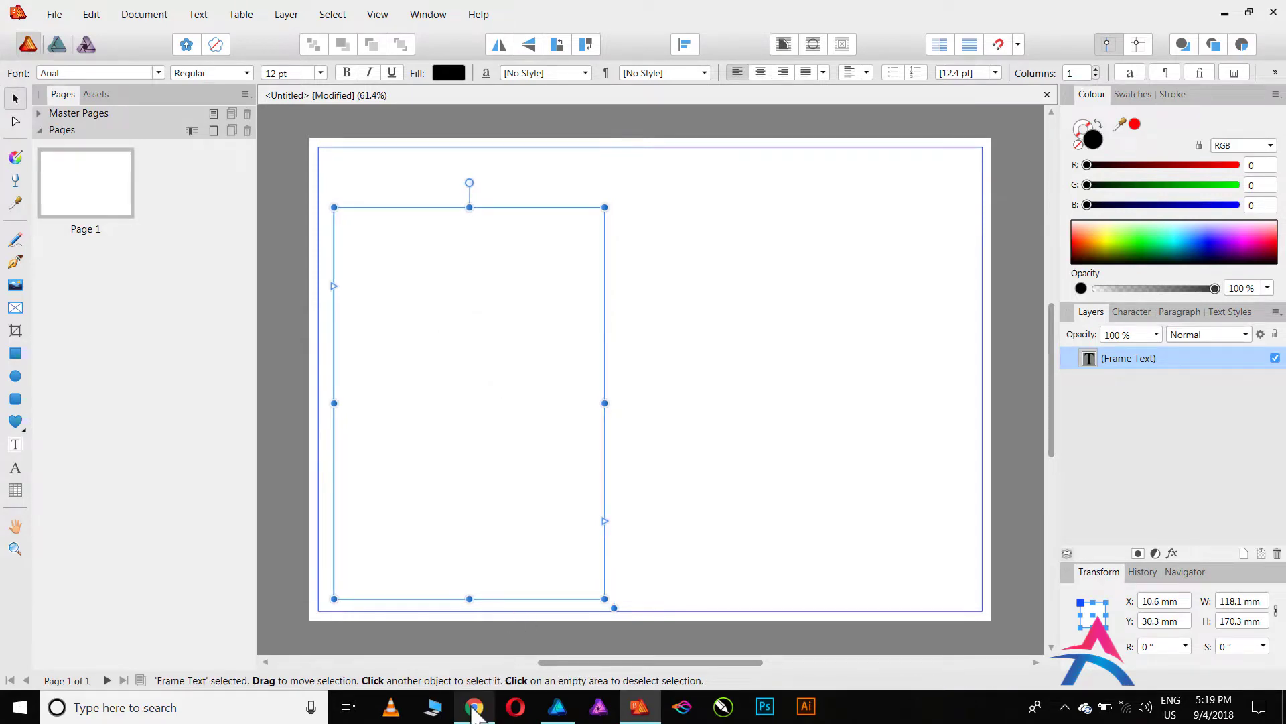
Copy the "The idea was to develop" paragraph from the Affinity Our Story page in Chrome and paste it into the text frame in Affinity Publisher.
left_click(474, 711)
right_click(534, 402)
left_click(585, 362)
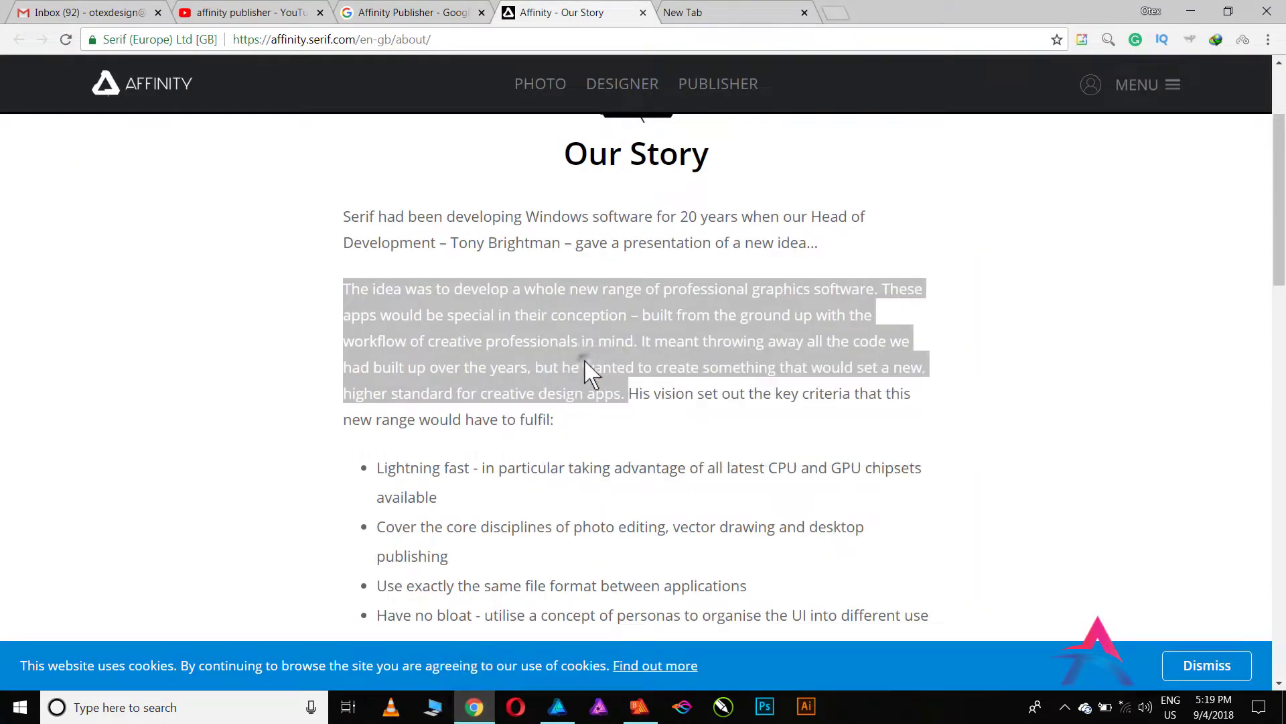
key("alt+Tab")
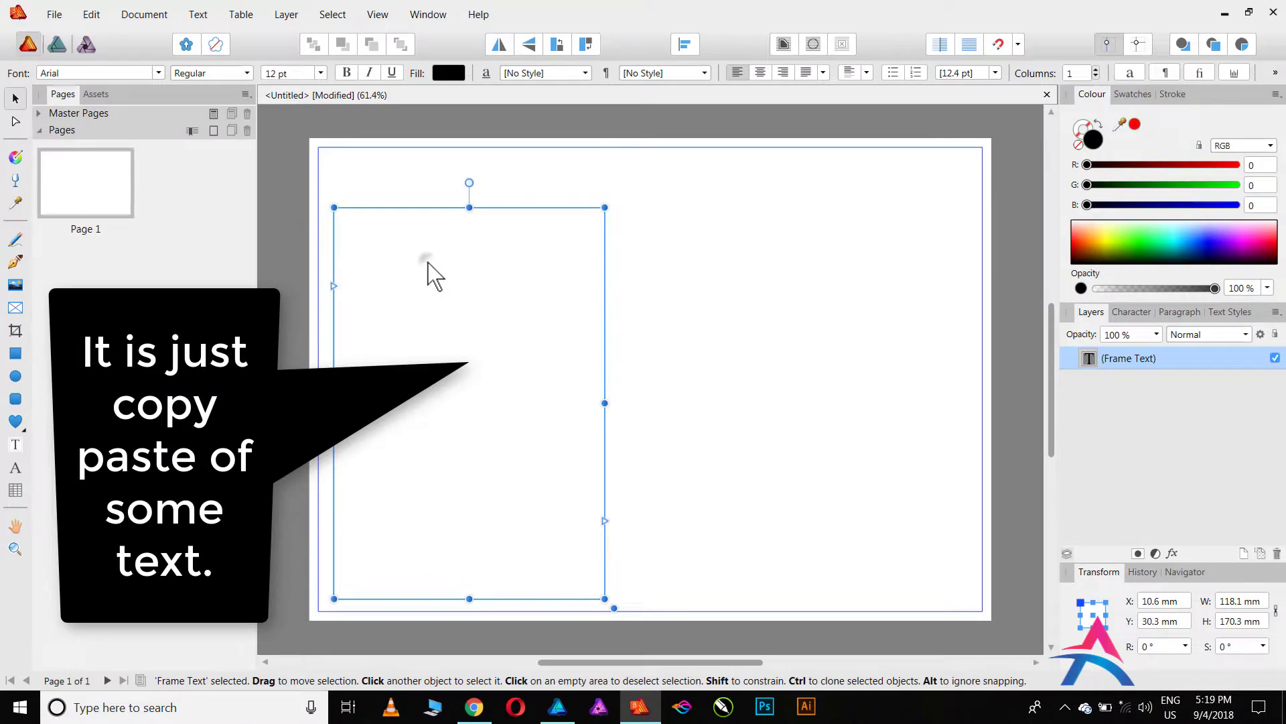
double_click(428, 261)
key("ctrl+v")
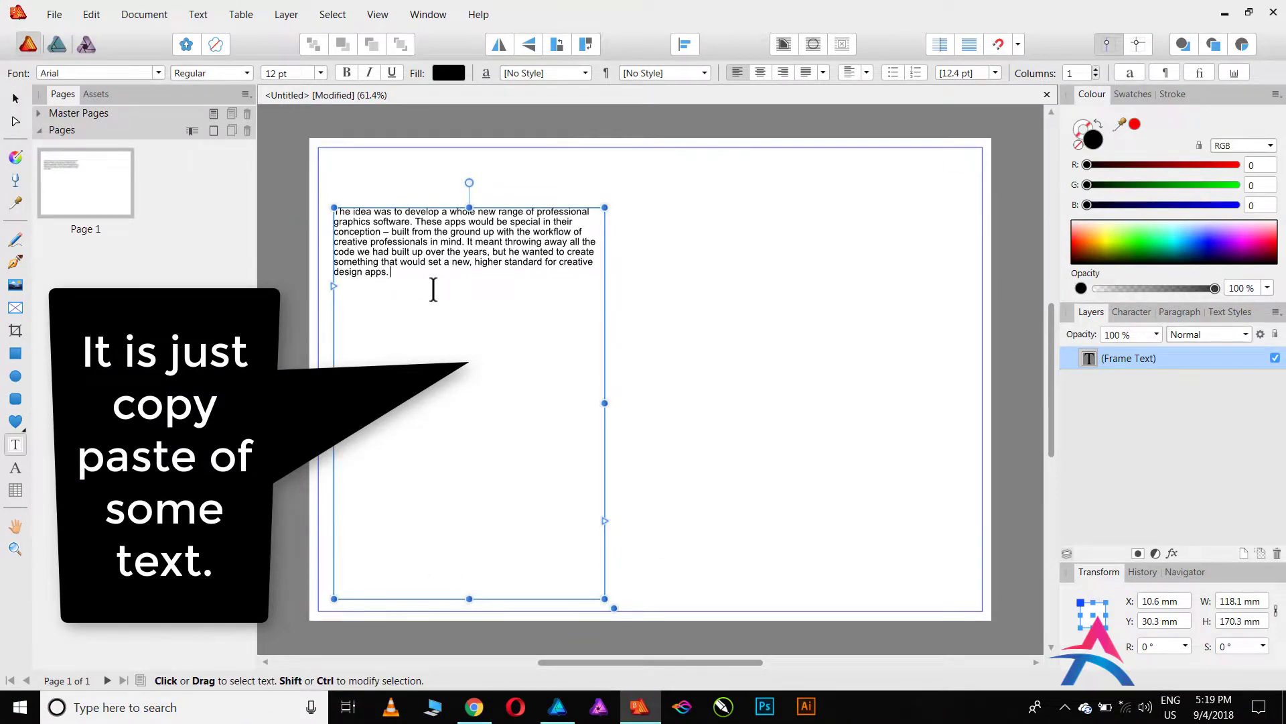
Paste the paragraph repeatedly into the frame until the text overflows beyond the page's lower edge.
key("ctrl+v")
key("ctrl+v")
key("ctrl+v")
key("ctrl+v")
key("ctrl+v")
key("ctrl+v")
key("ctrl+v")
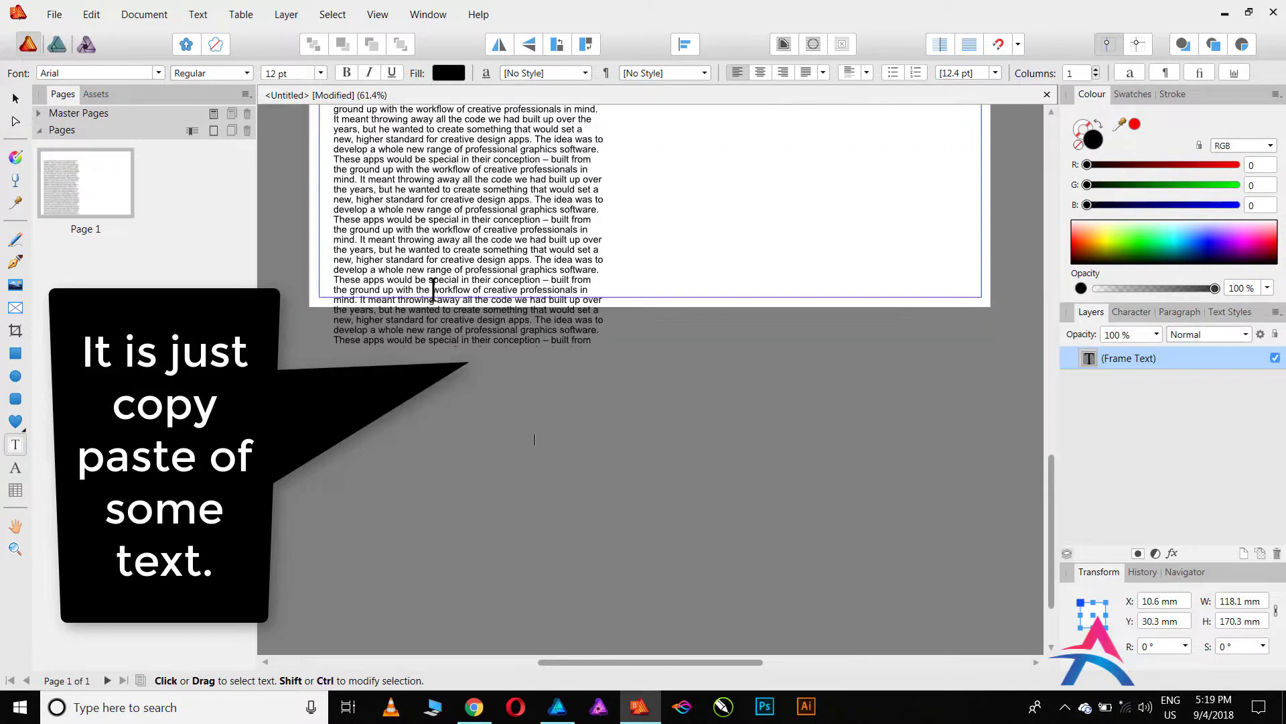
key("ctrl+v")
key("ctrl+v")
key("ctrl+v")
key("ctrl+v")
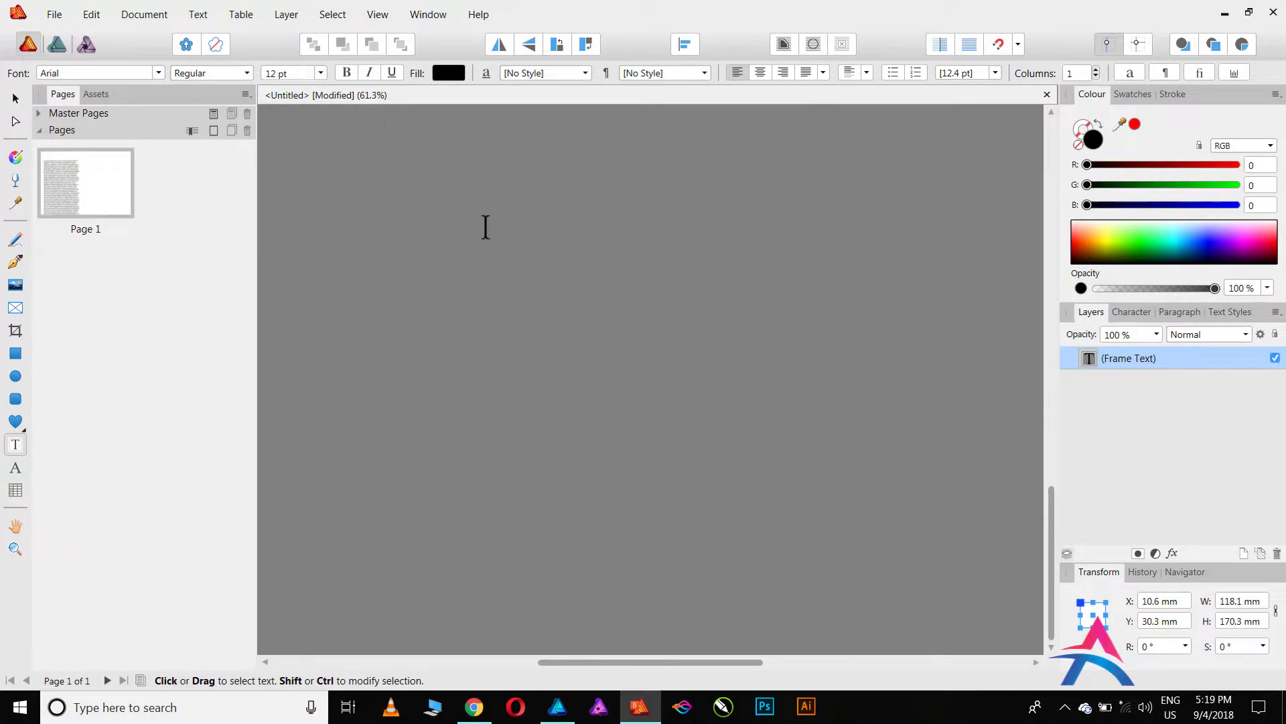
scroll(487, 226, "up", 10)
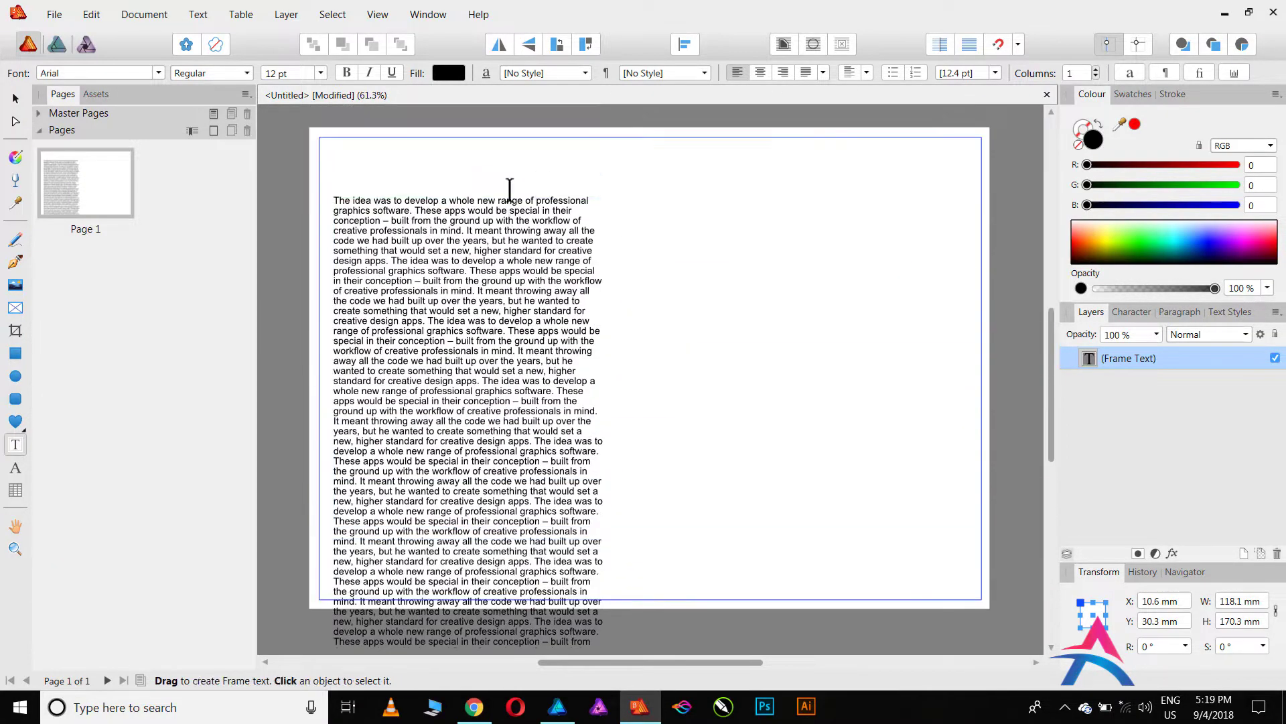
Apply Left Justify alignment to all the text in the frame and leave text editing.
key("ctrl+a")
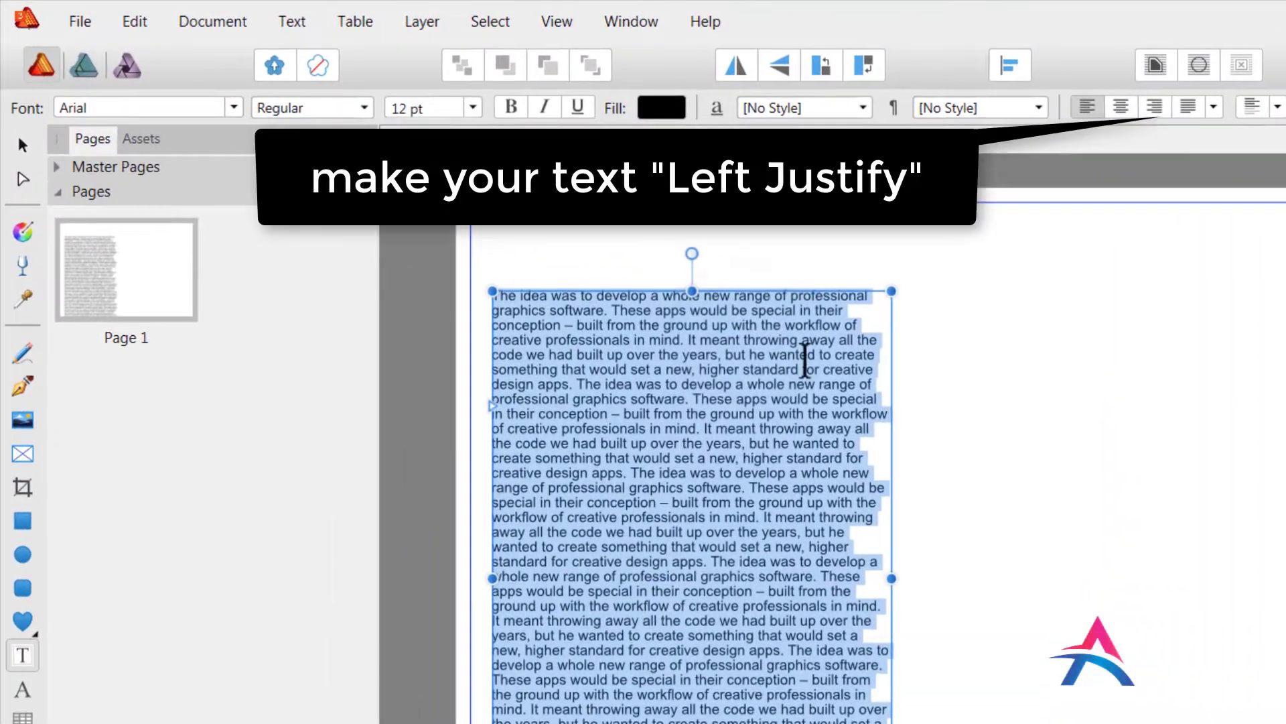
left_click(1189, 105)
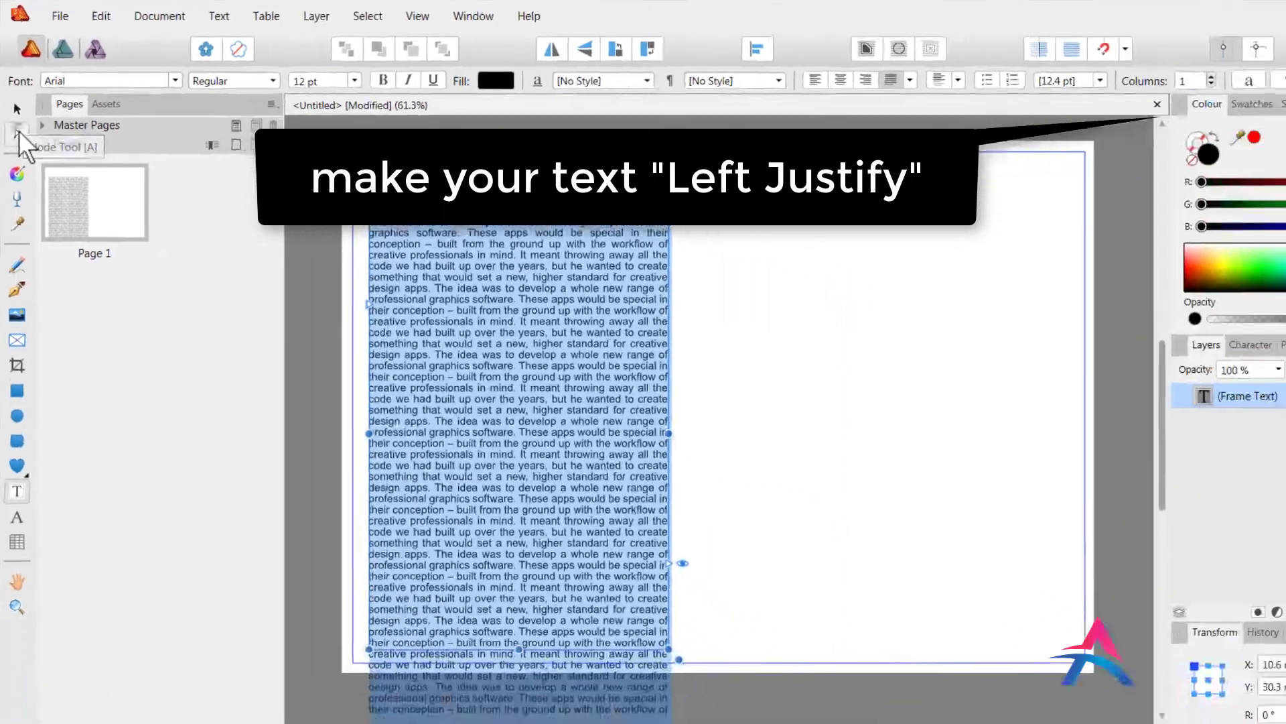
left_click(22, 175)
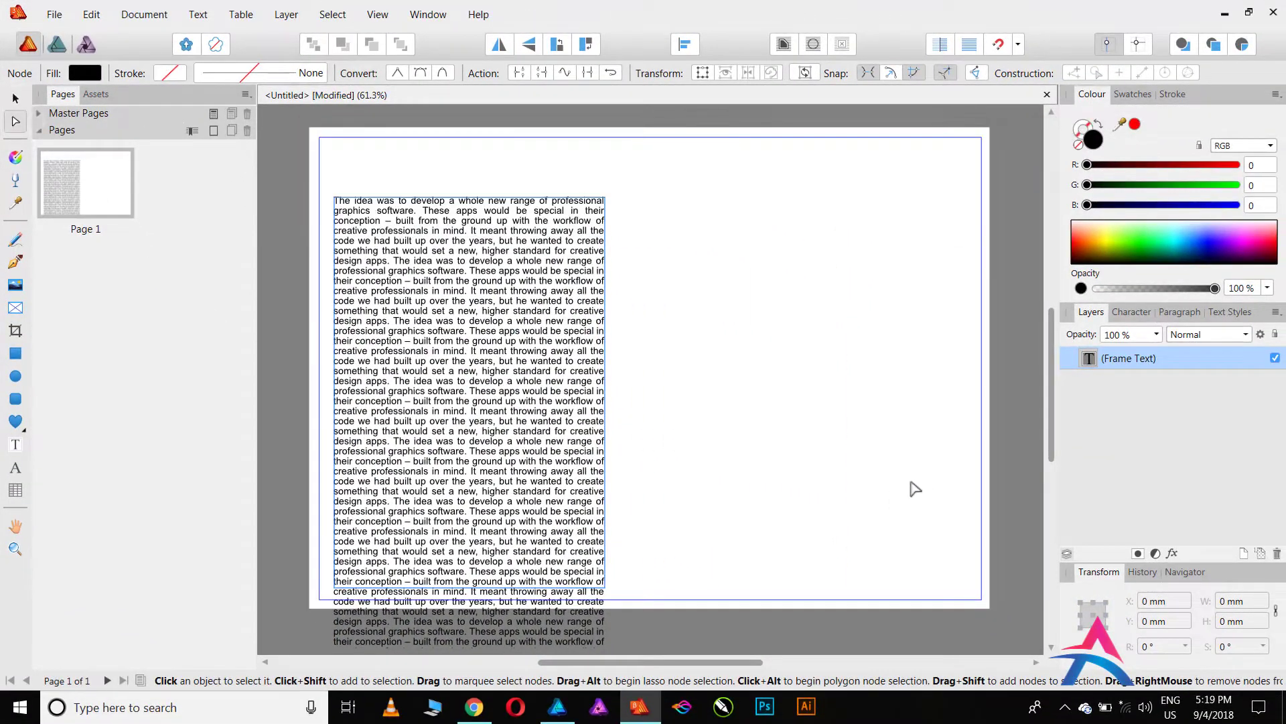
left_click_drag(1053, 391, 1046, 416)
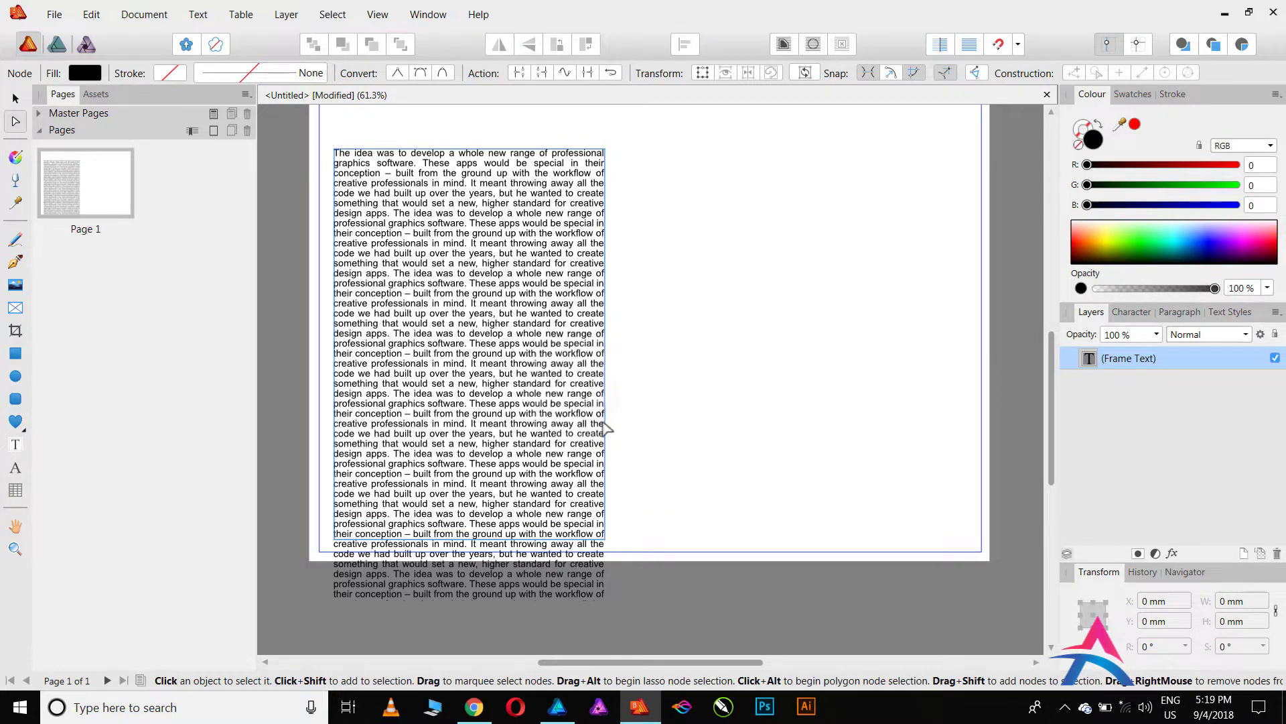
Toggle the display of the text frame's overflowing text several times, ending with the overflow hidden.
left_click(13, 104)
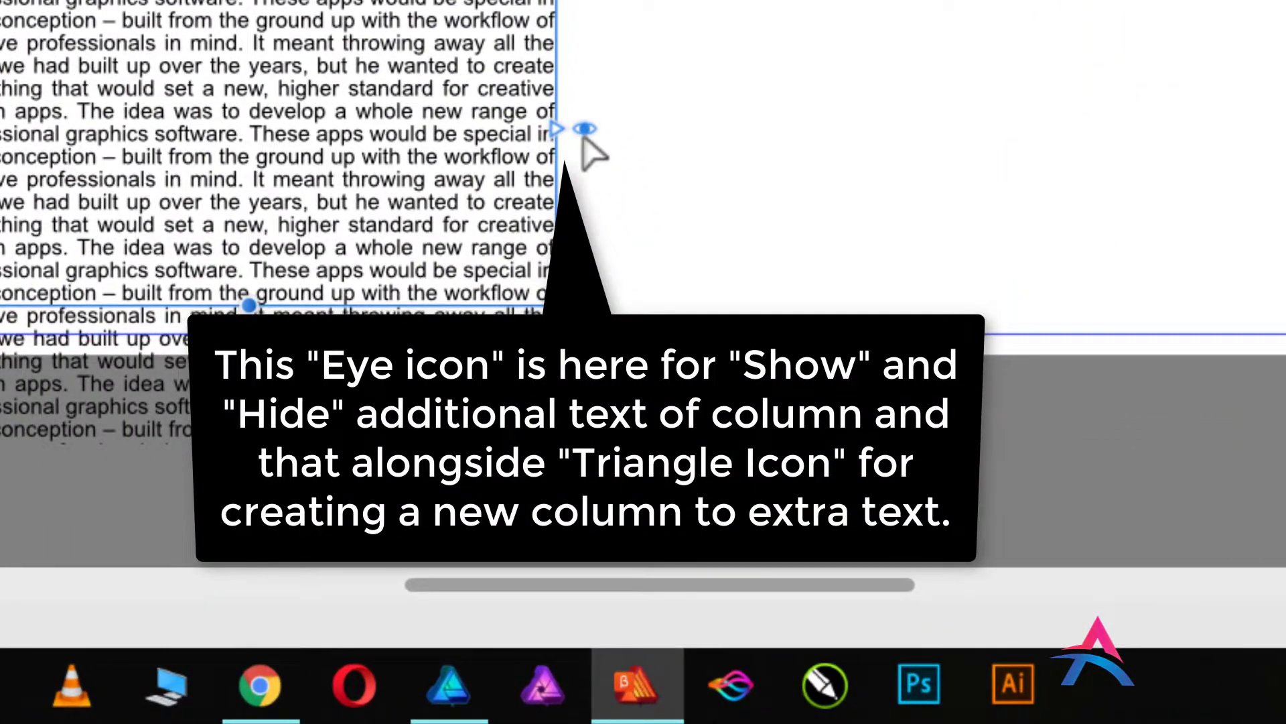
left_click(584, 128)
left_click(585, 129)
left_click(584, 128)
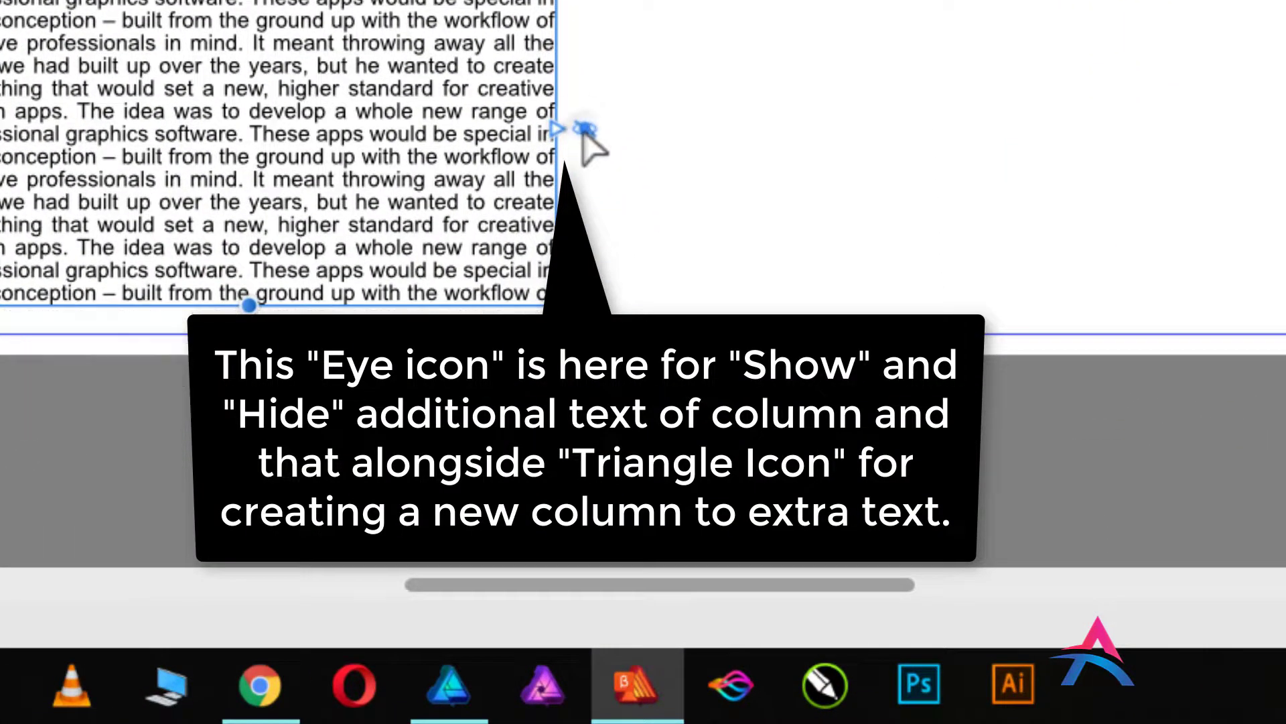
left_click(584, 128)
left_click(584, 129)
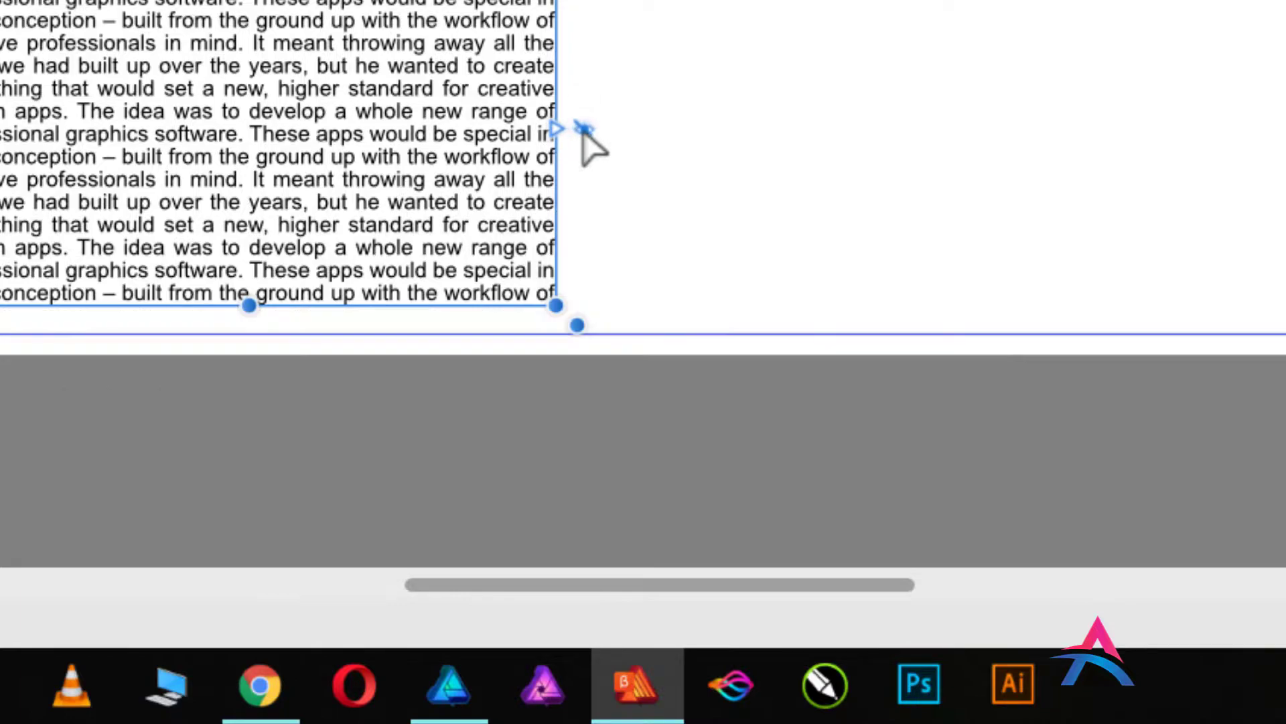
left_click(585, 129)
left_click(584, 128)
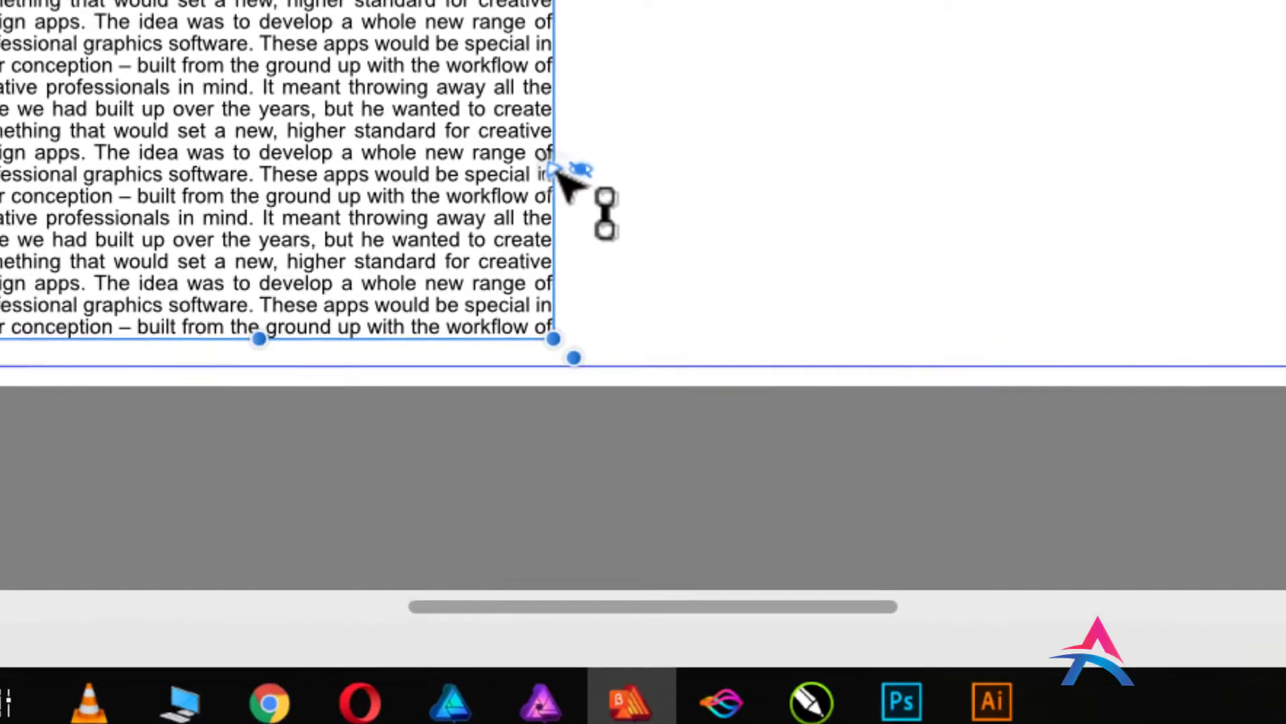
Flow the overflowing text into a new linked frame drawn beside the first column at matching height.
left_click(558, 128)
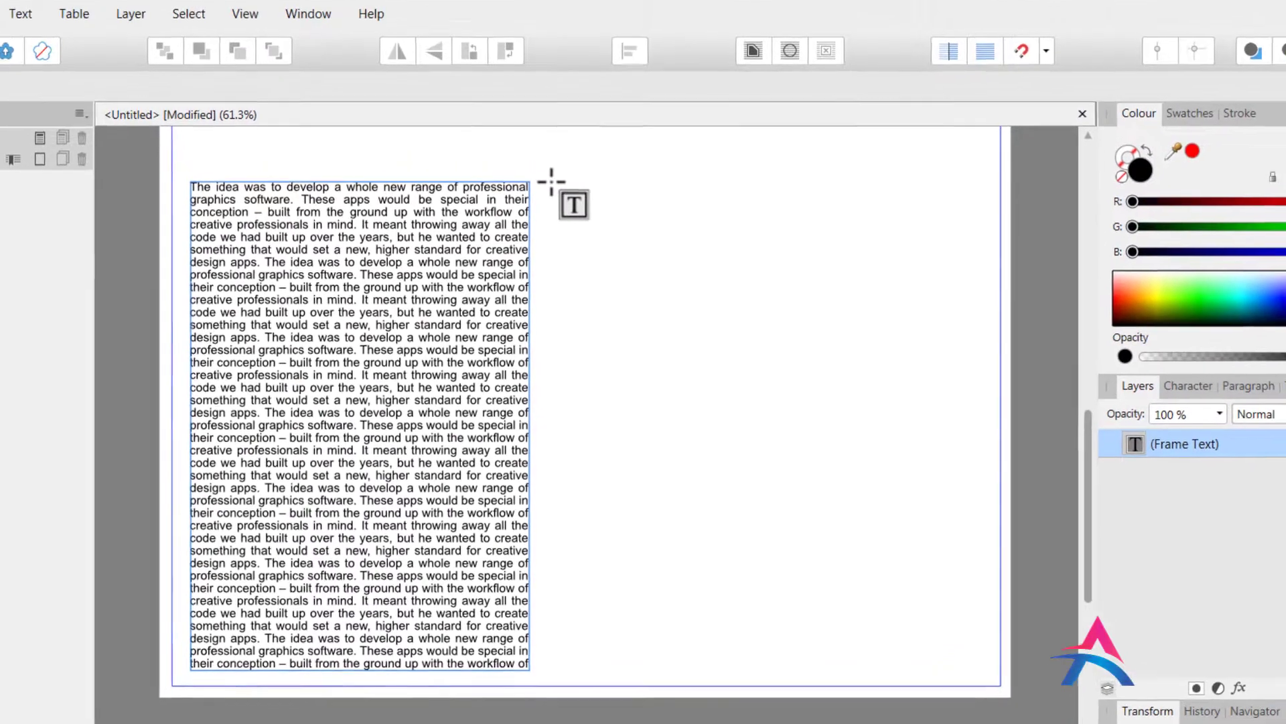
left_click_drag(560, 53, 932, 606)
left_click_drag(902, 670, 877, 674)
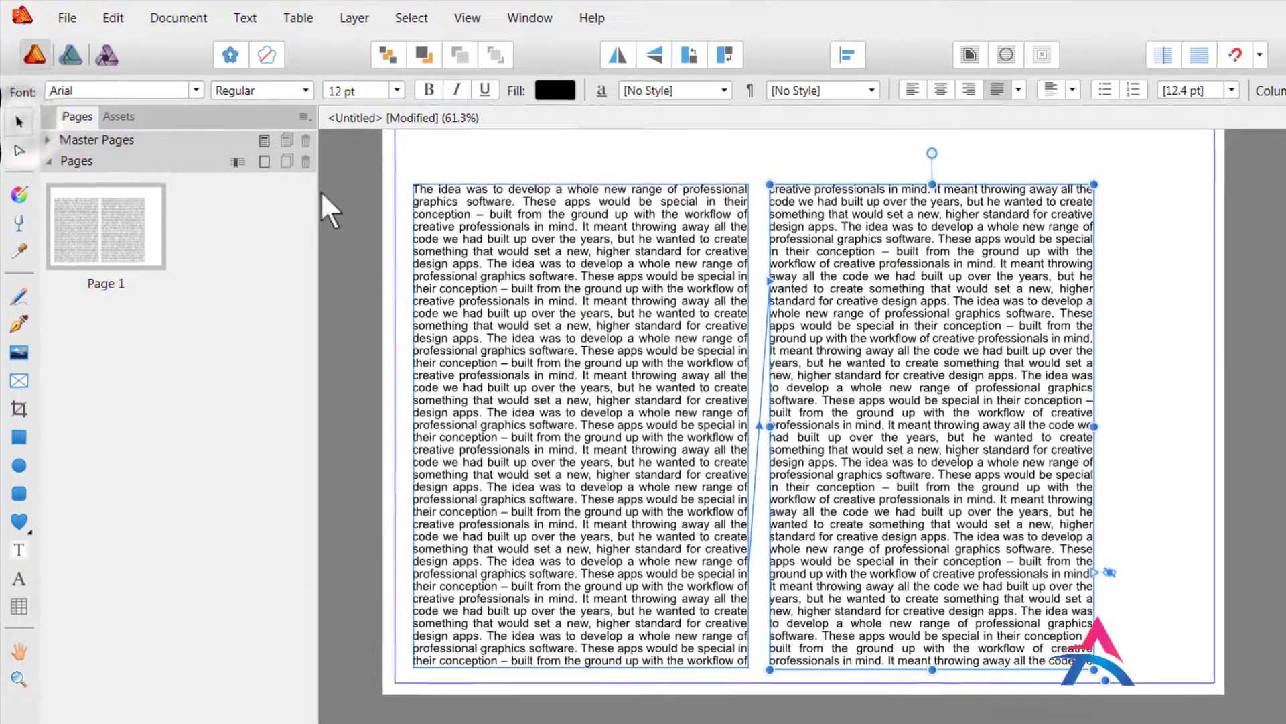
Select both linked text frames and widen them together to a total width of about 277.5 mm.
left_click_drag(346, 167, 1033, 723)
left_click_drag(830, 582, 938, 597)
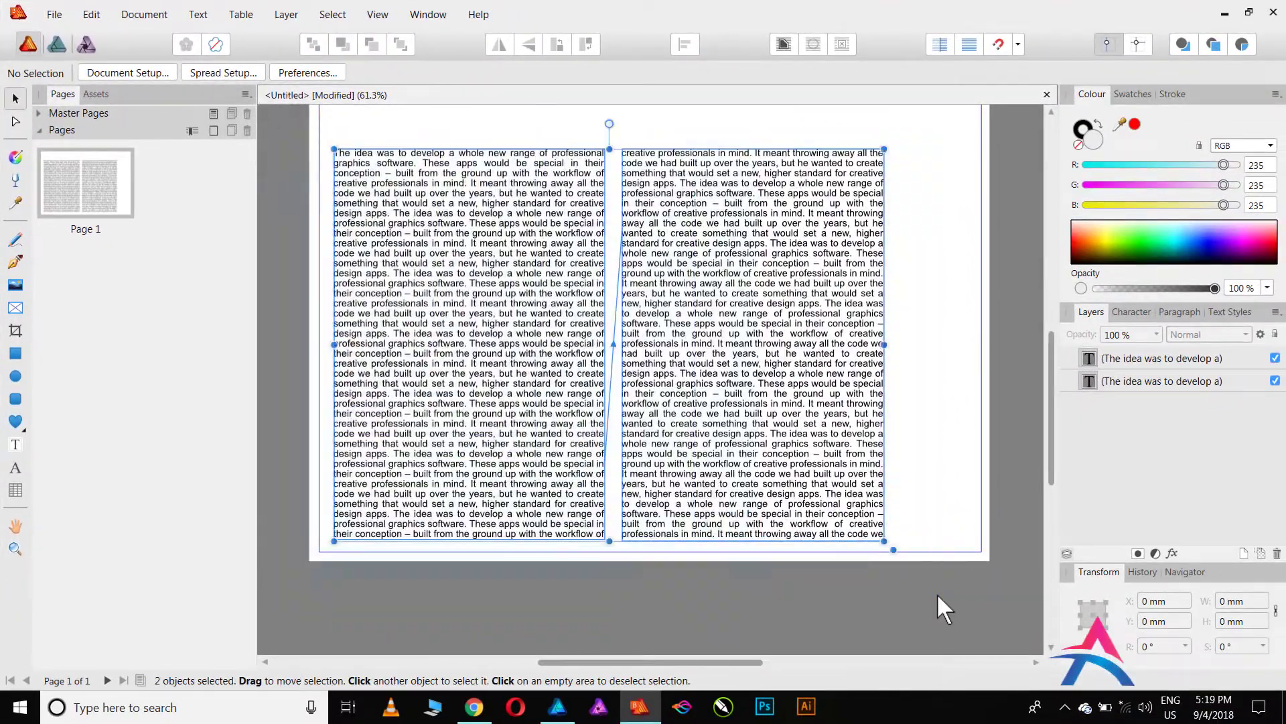
left_click_drag(885, 346, 972, 353)
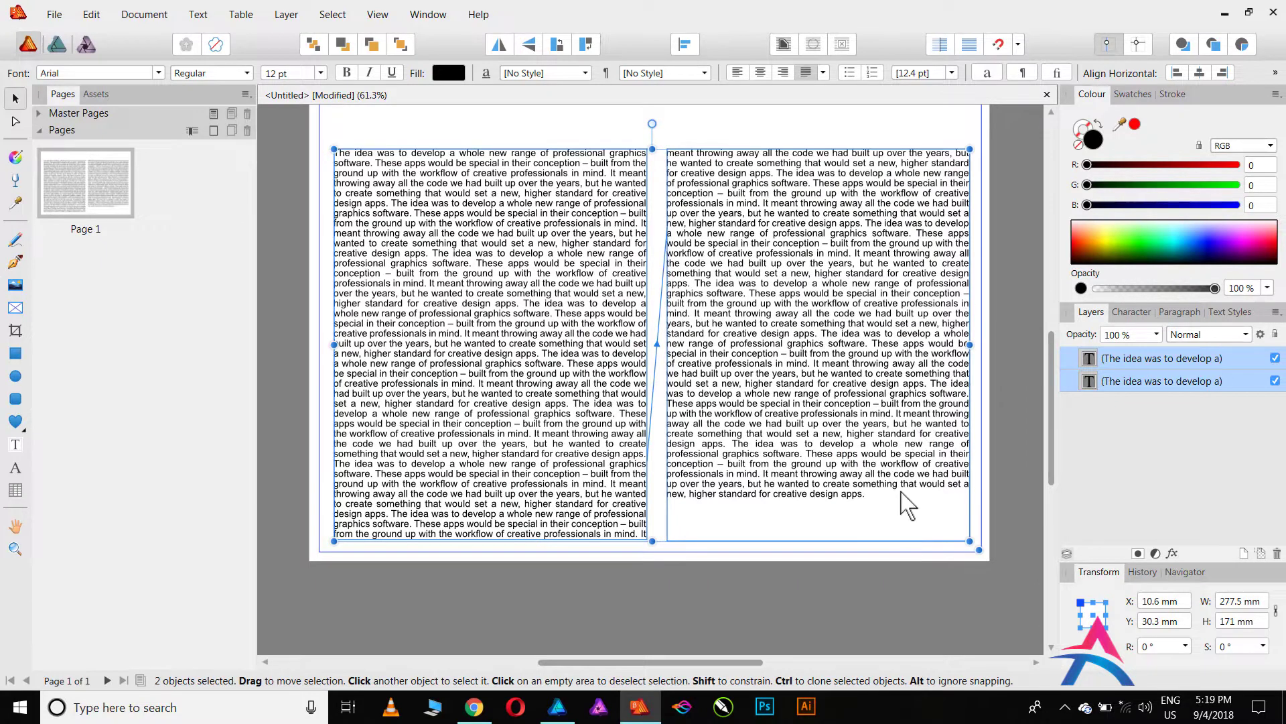
Extend both columns upward to about 180 mm high and move their outer left edge slightly outward, leaving nothing selected.
left_click_drag(1055, 416, 1053, 383)
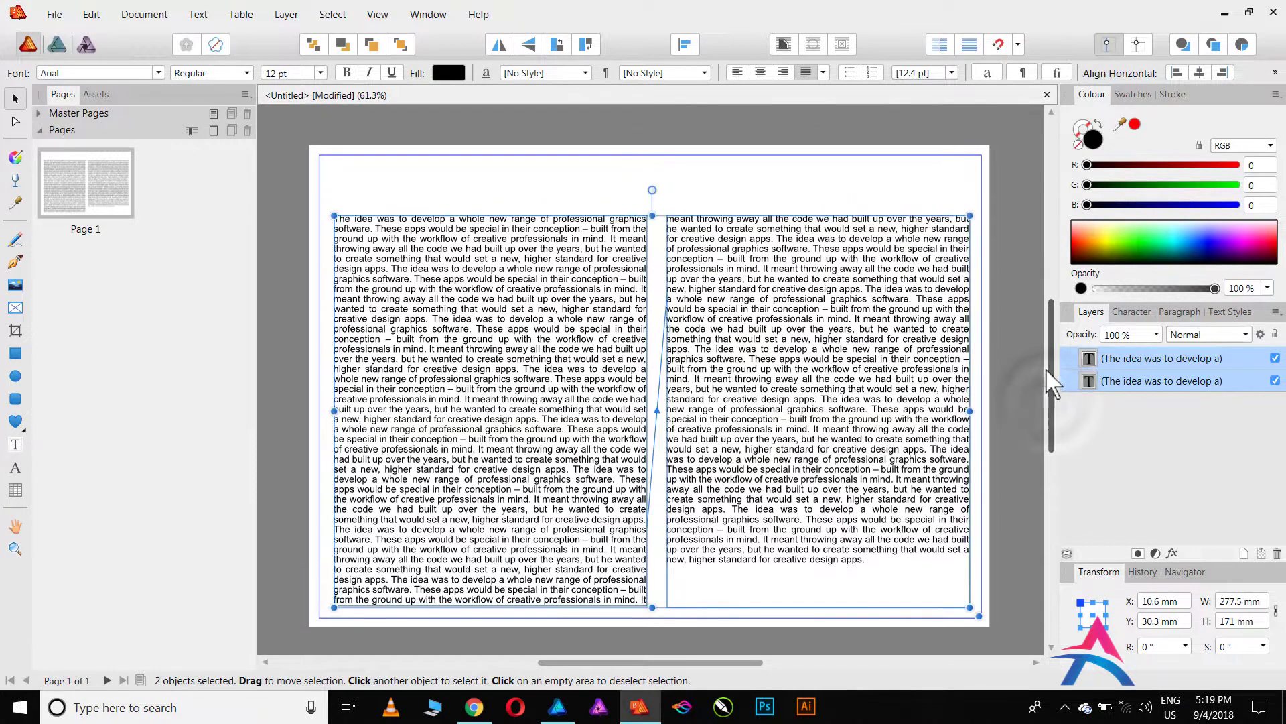
left_click_drag(652, 215, 652, 195)
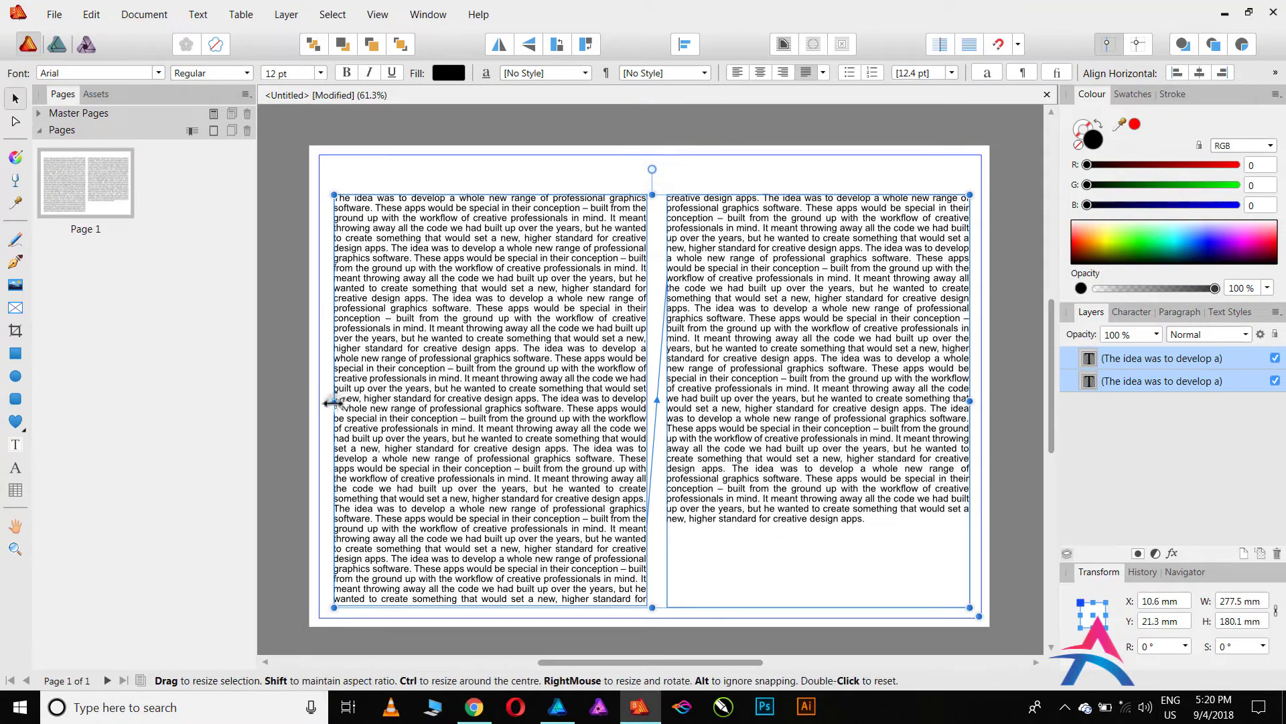
left_click_drag(330, 402, 327, 402)
left_click(296, 408)
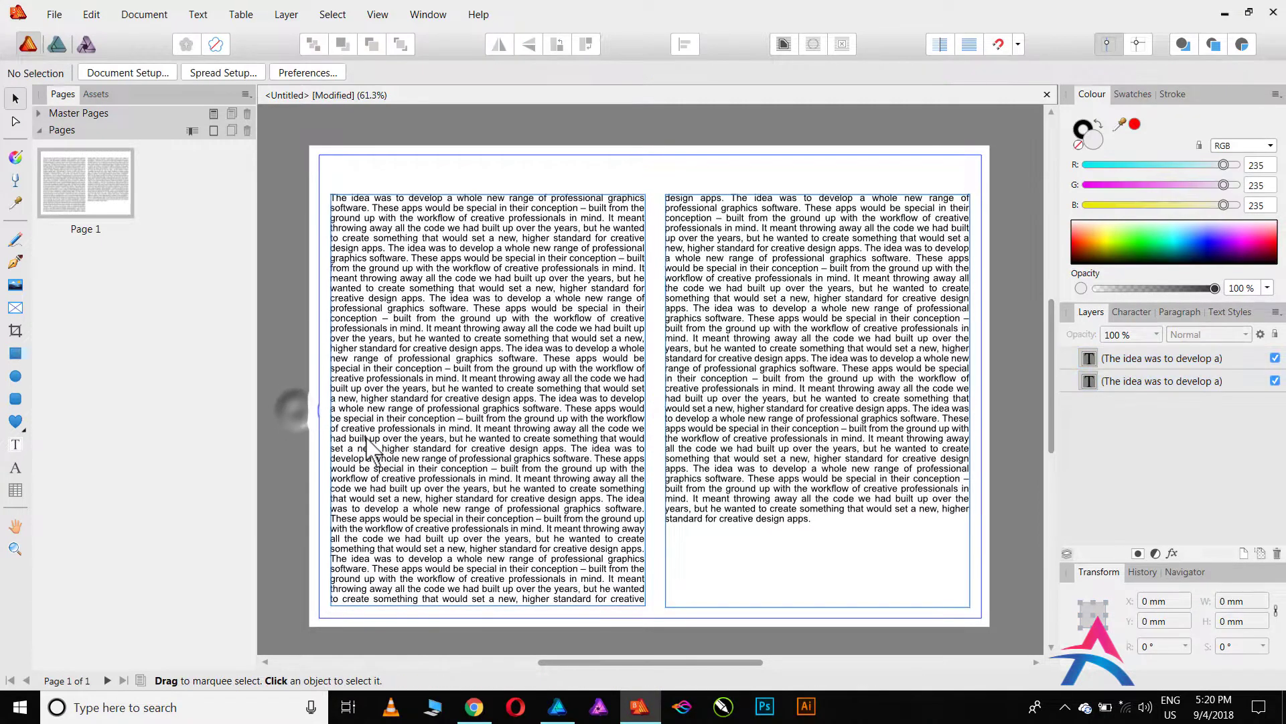
Adjust the lower edges of the right and left columns one after the other, leaving each about 180 mm high.
left_click(776, 415)
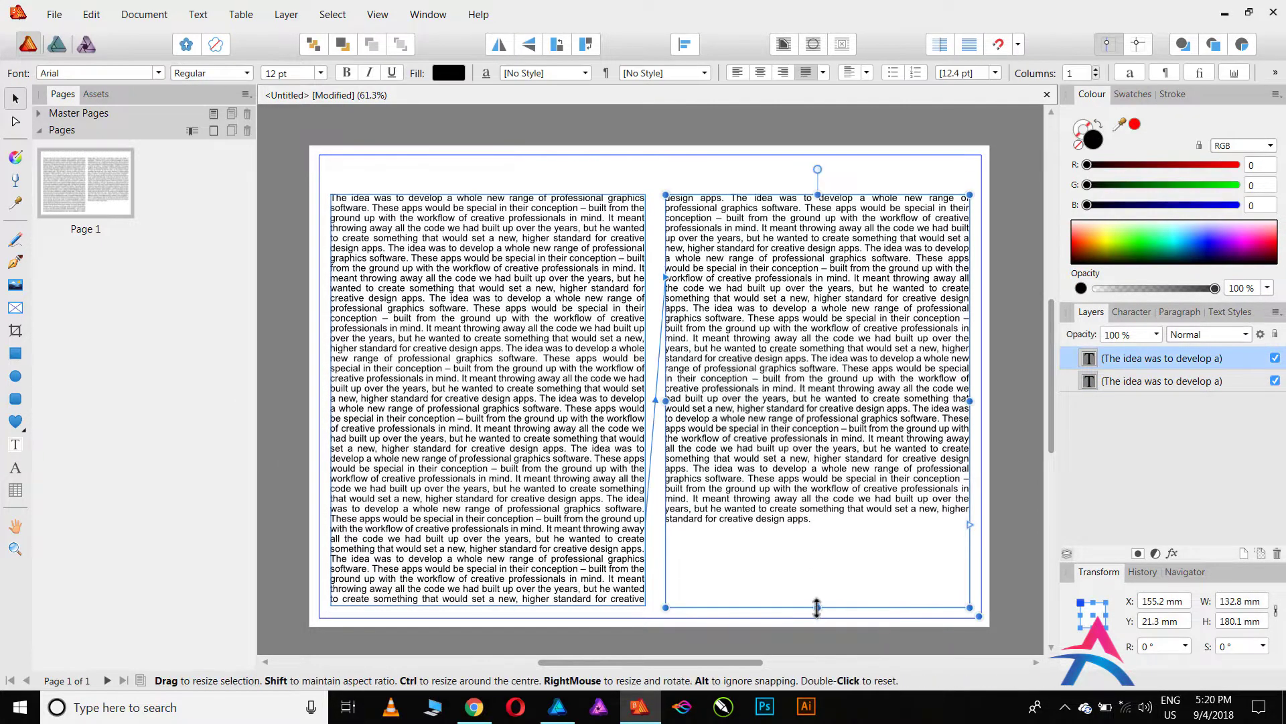
mouse_move(817, 606)
left_mouse_down()
mouse_move(822, 359)
mouse_move(816, 607)
left_mouse_up()
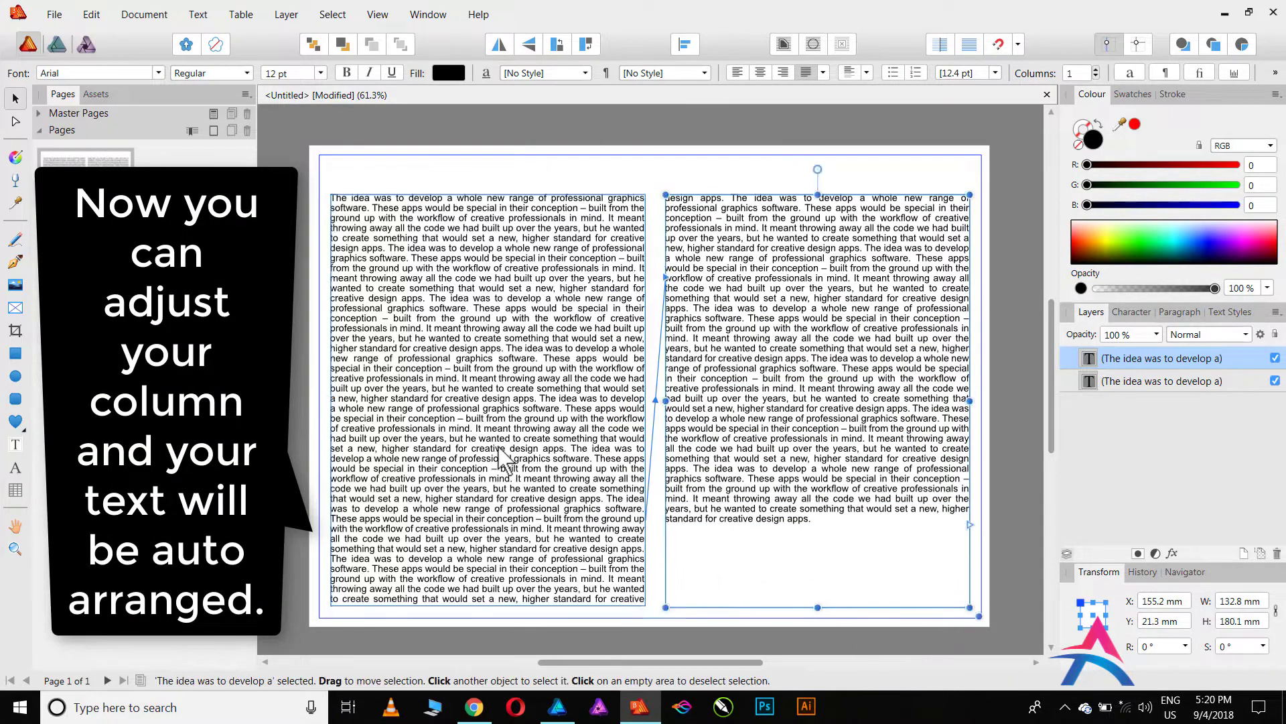
left_click(508, 566)
mouse_move(492, 605)
left_mouse_down()
mouse_move(493, 530)
mouse_move(492, 606)
left_mouse_up()
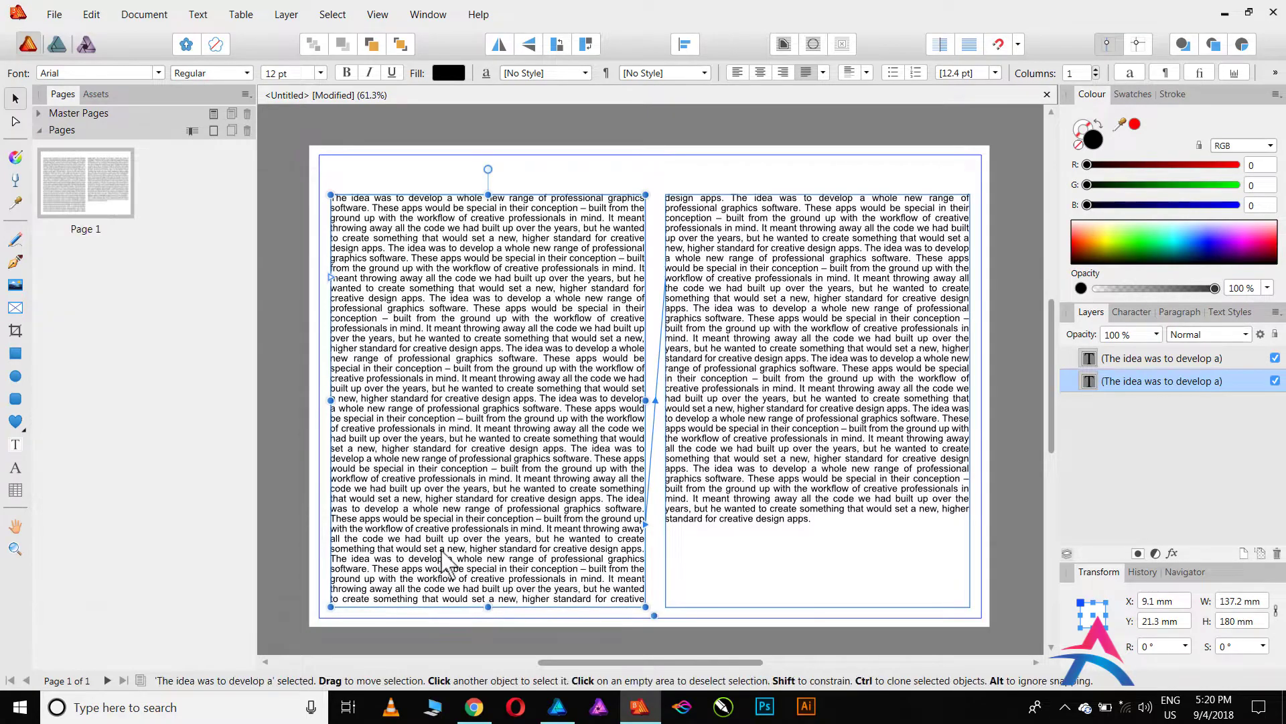
left_click(295, 428)
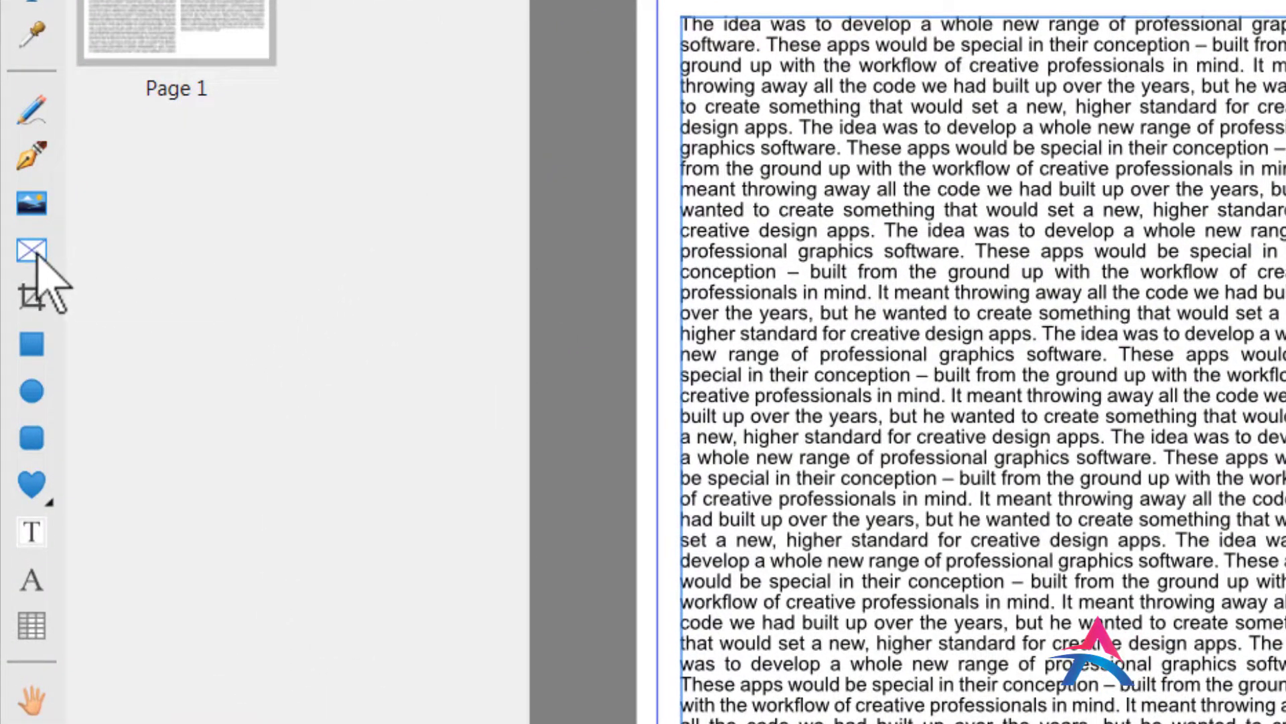
Draw a rectangular picture frame over the middle of the left text column and adjust its height and position.
left_click(37, 253)
mouse_move(867, 238)
left_mouse_down()
mouse_move(920, 403)
mouse_move(1241, 672)
left_mouse_up()
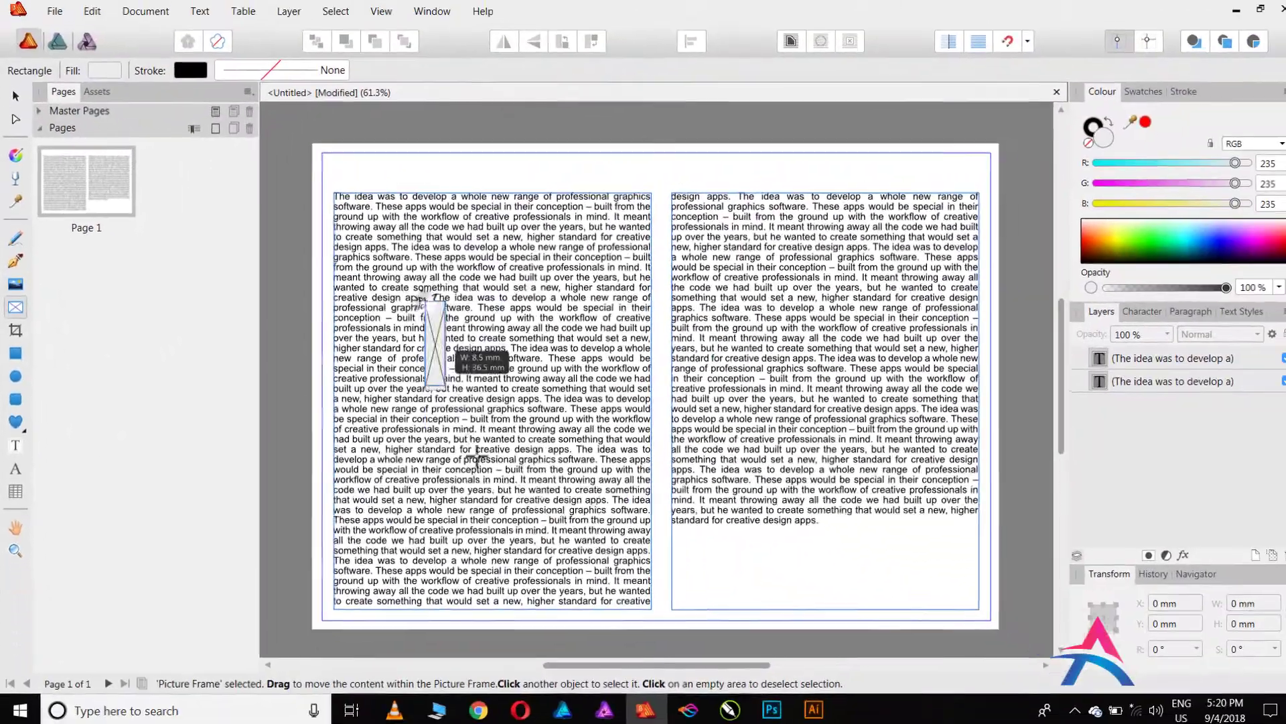
left_click_drag(603, 512, 597, 422)
left_click_drag(529, 376, 522, 400)
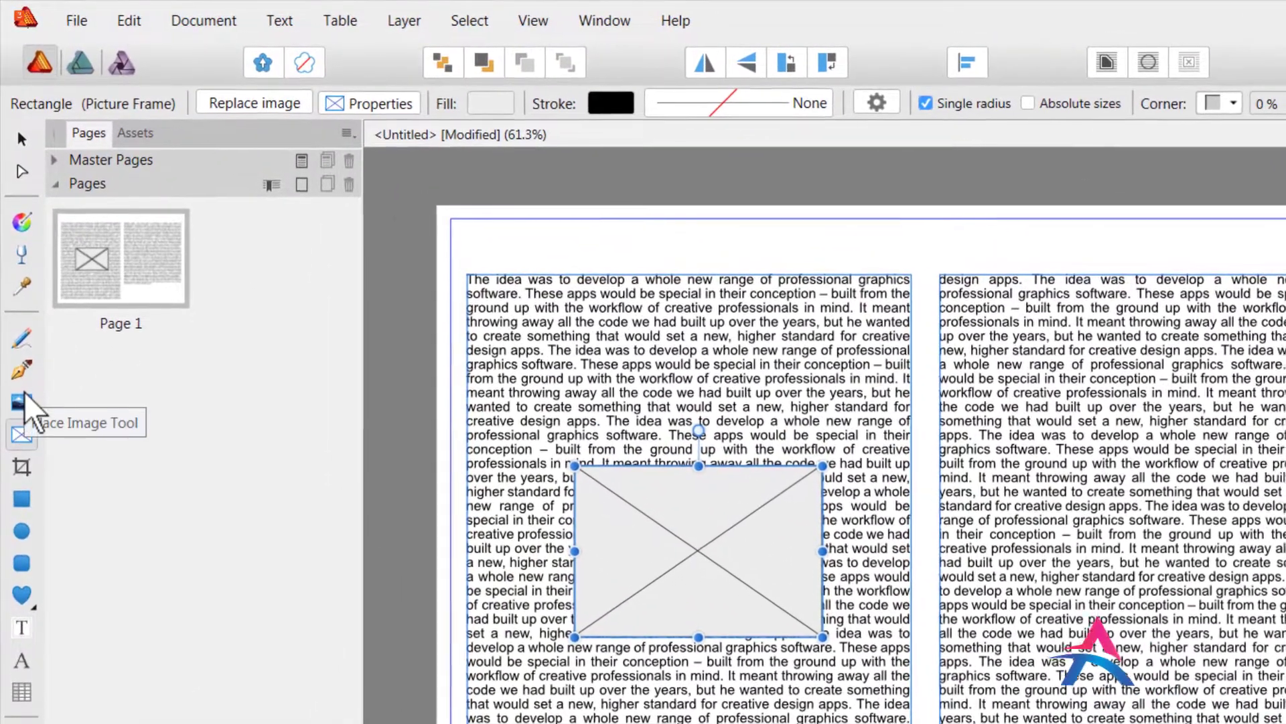
Place the Mountain image from the Pictures folder into the picture frame.
left_click(22, 402)
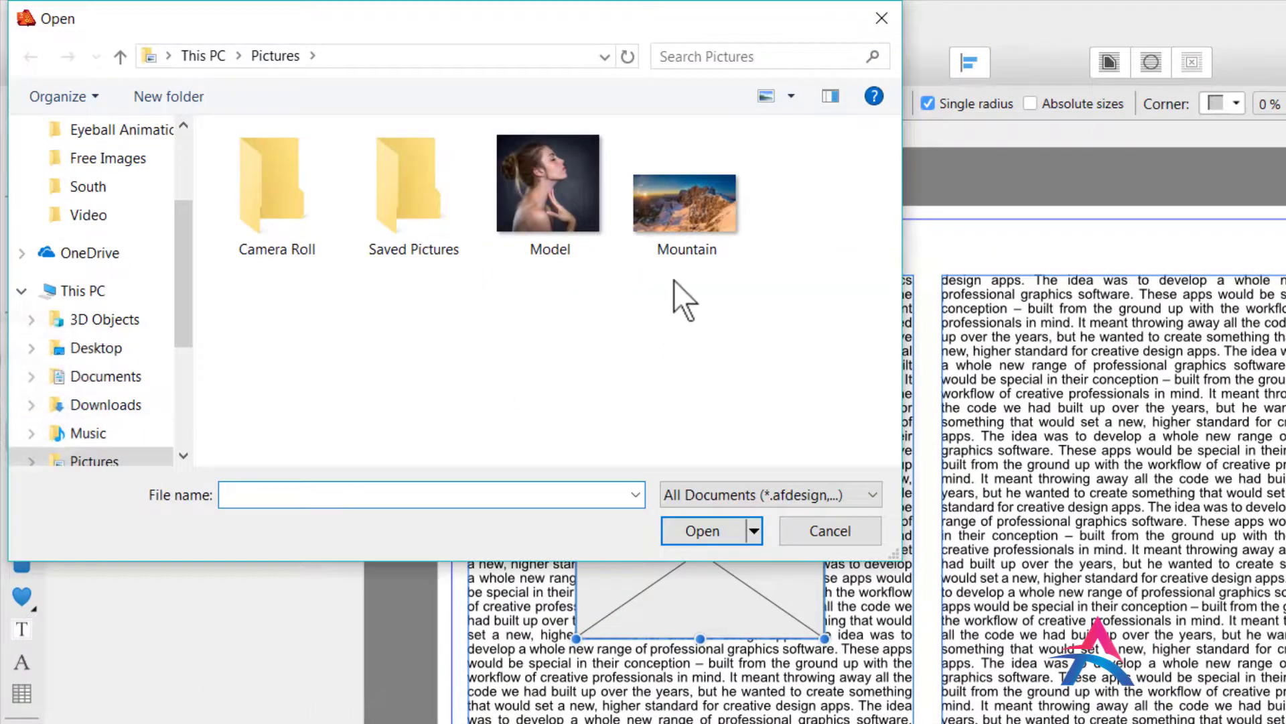
left_click(684, 201)
left_click(700, 532)
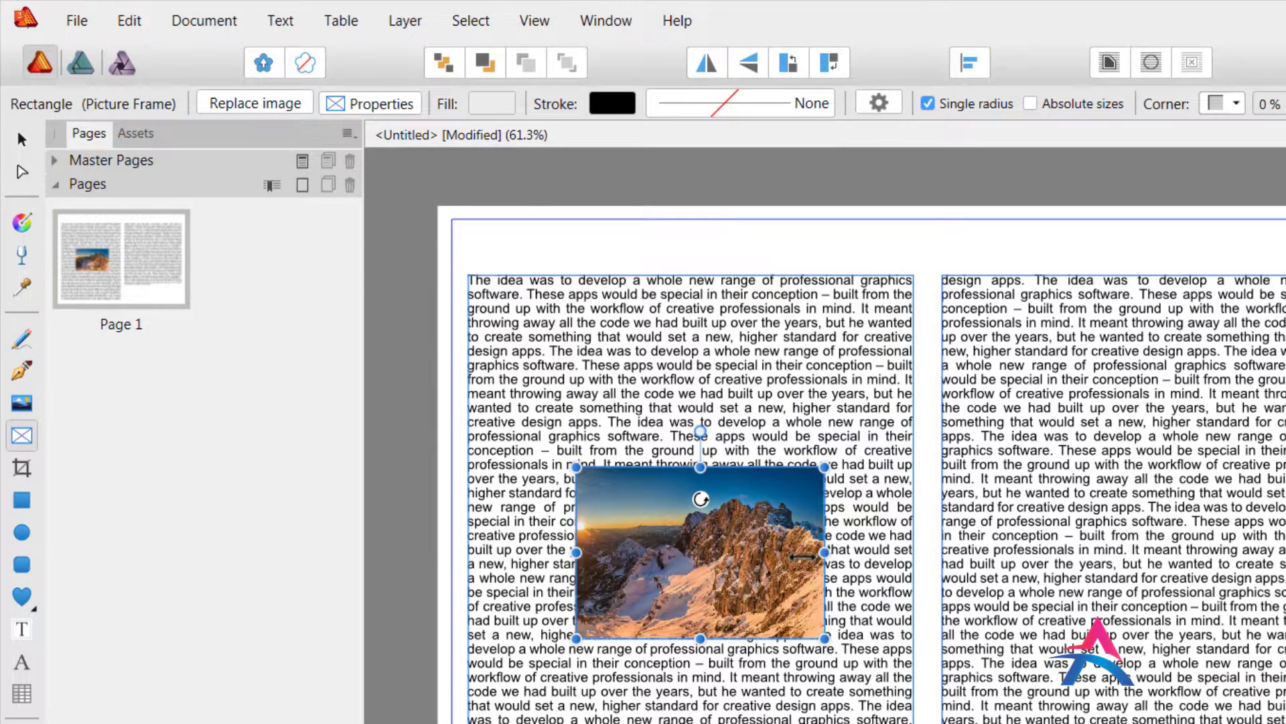
Resize the Mountain picture frame in the left column, leaving it about 63 mm wide and 58 mm high.
mouse_move(803, 556)
left_mouse_down()
mouse_move(737, 556)
mouse_move(868, 546)
mouse_move(720, 554)
mouse_move(811, 561)
left_mouse_up()
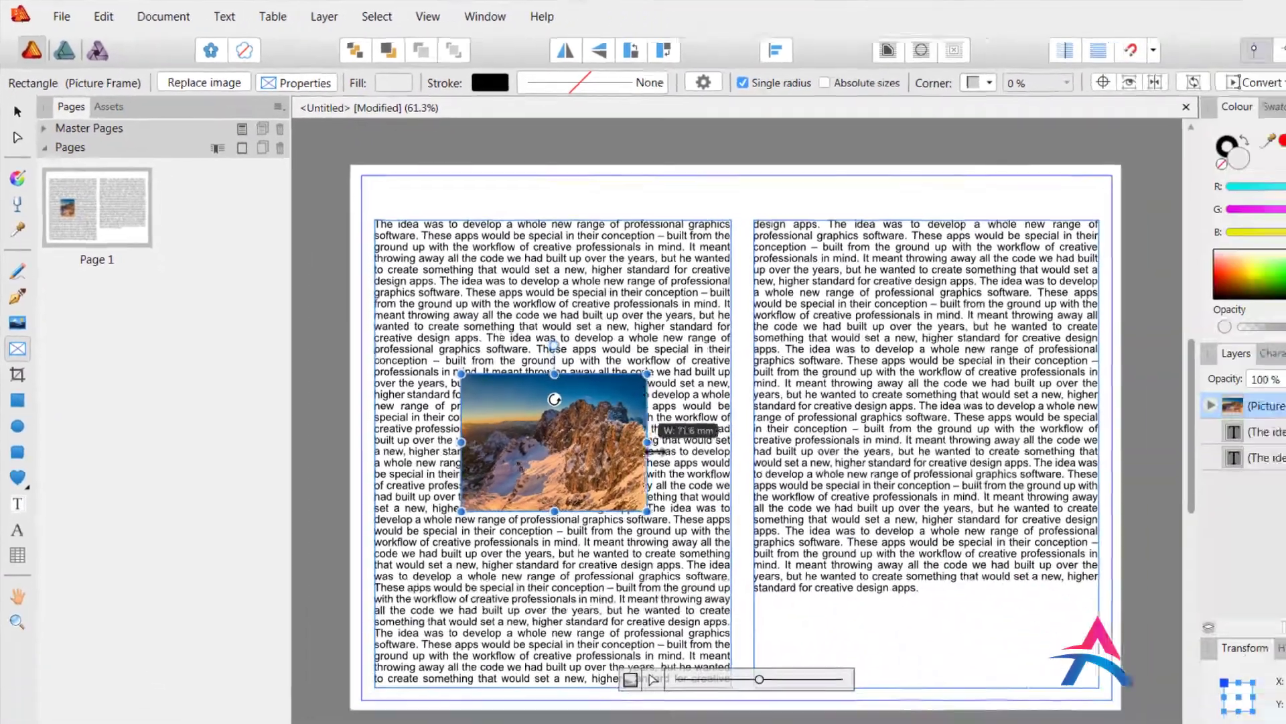
left_click_drag(555, 510, 550, 653)
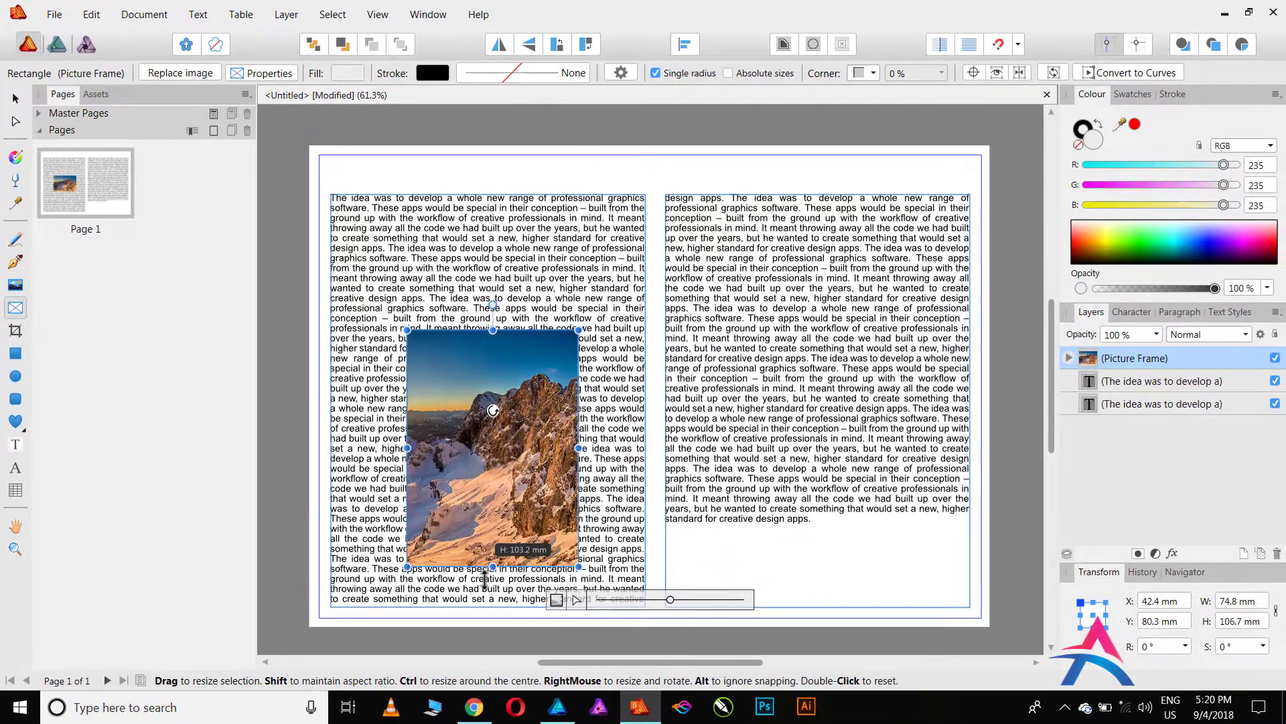
left_click_drag(486, 578, 487, 467)
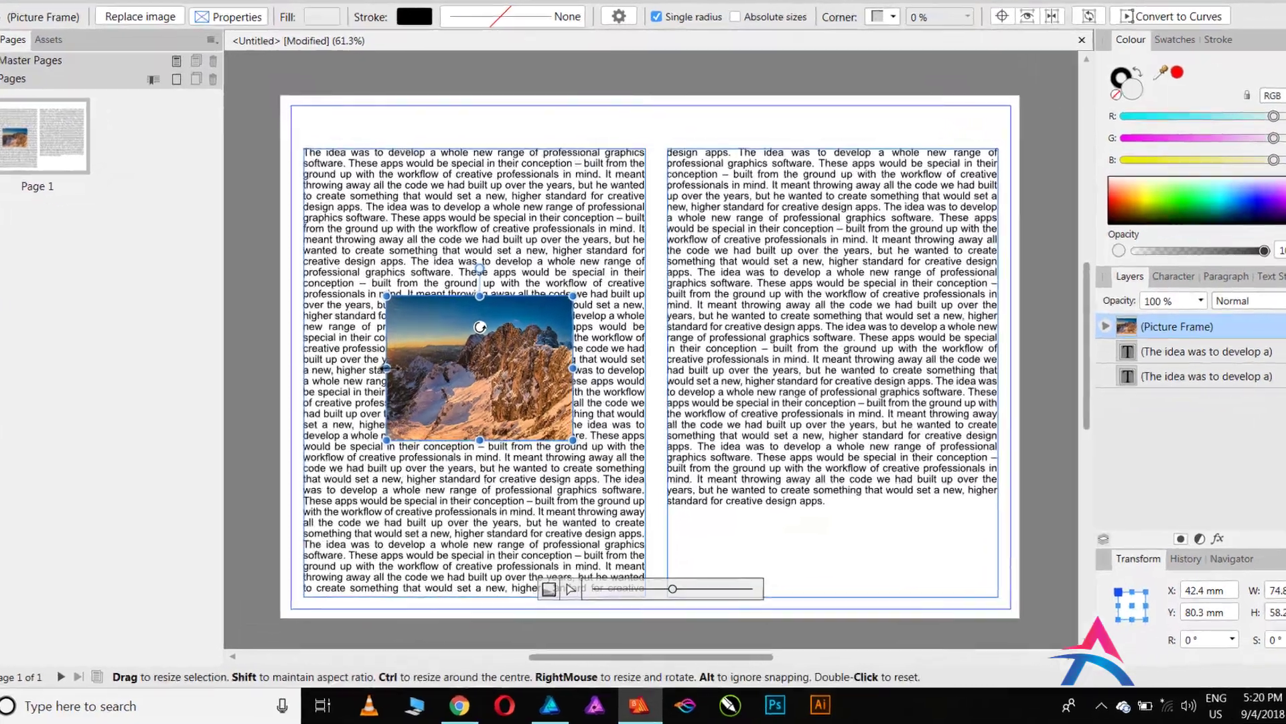
left_click_drag(406, 396, 429, 396)
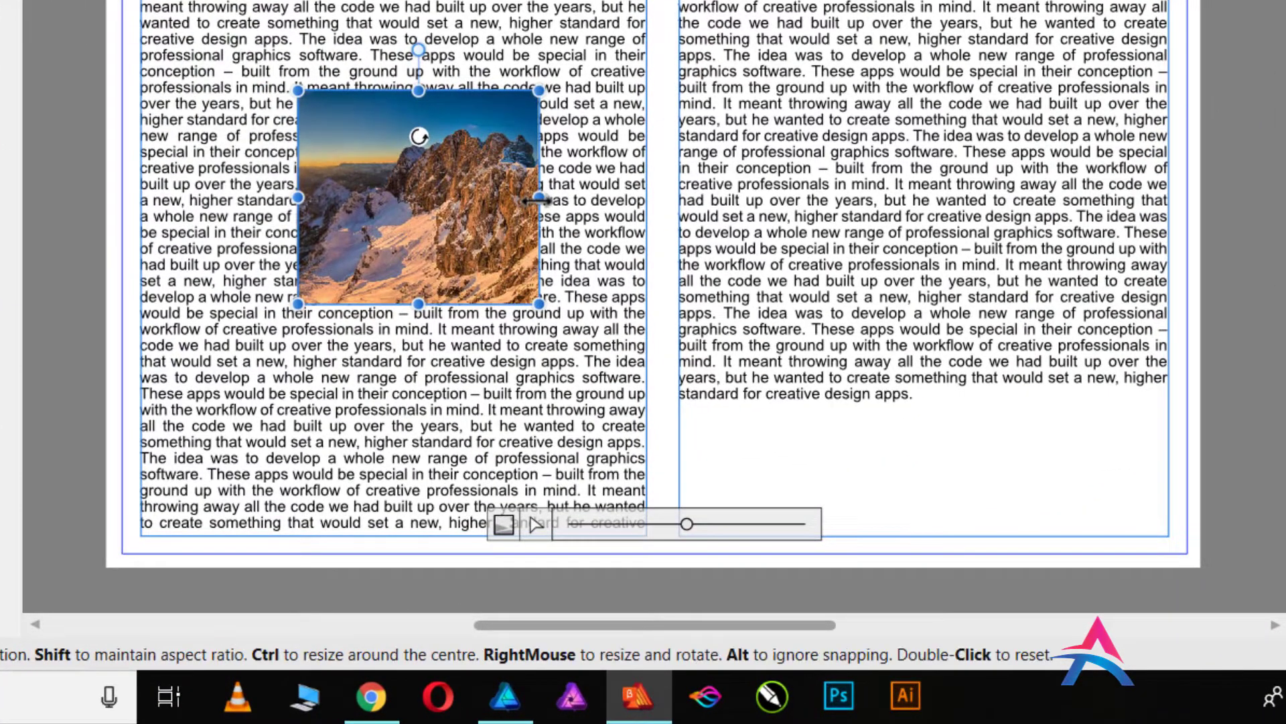
left_click_drag(530, 199, 522, 199)
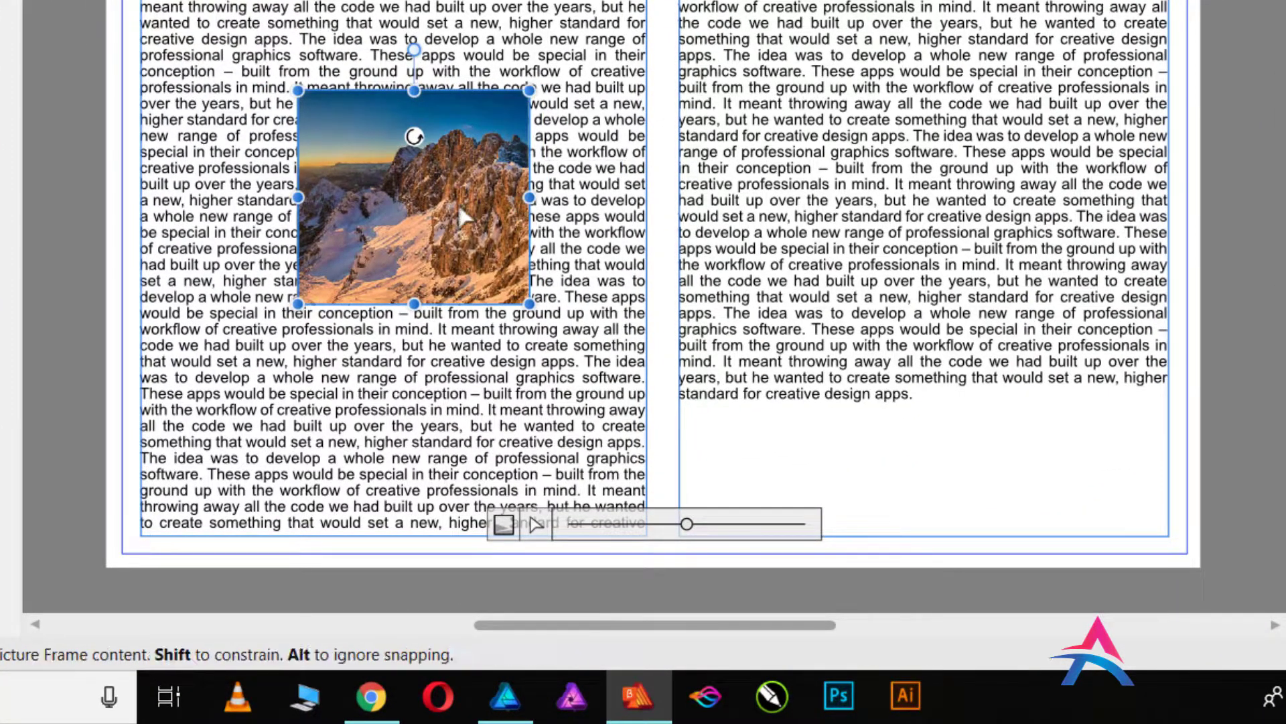
Shift the Mountain image leftward within its picture frame and stretch the image slightly downward.
mouse_move(689, 523)
left_mouse_down()
mouse_move(675, 525)
mouse_move(692, 524)
left_mouse_up()
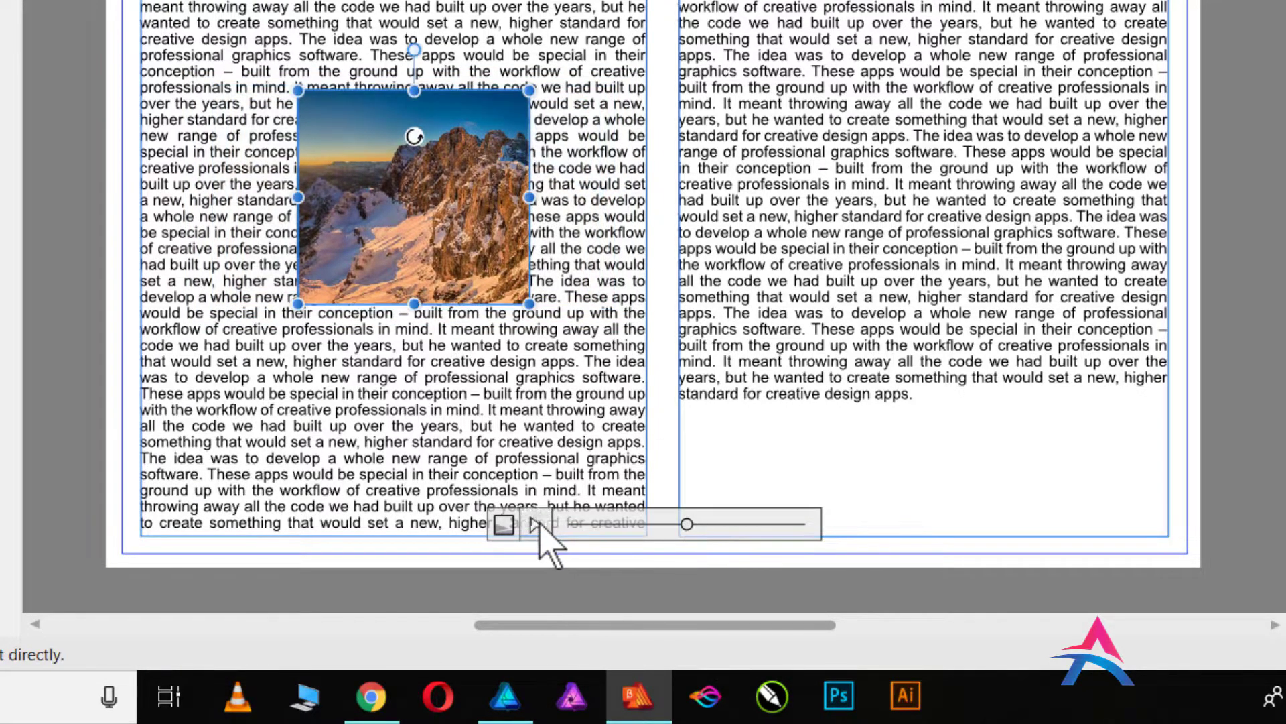
left_click_drag(476, 221, 429, 209)
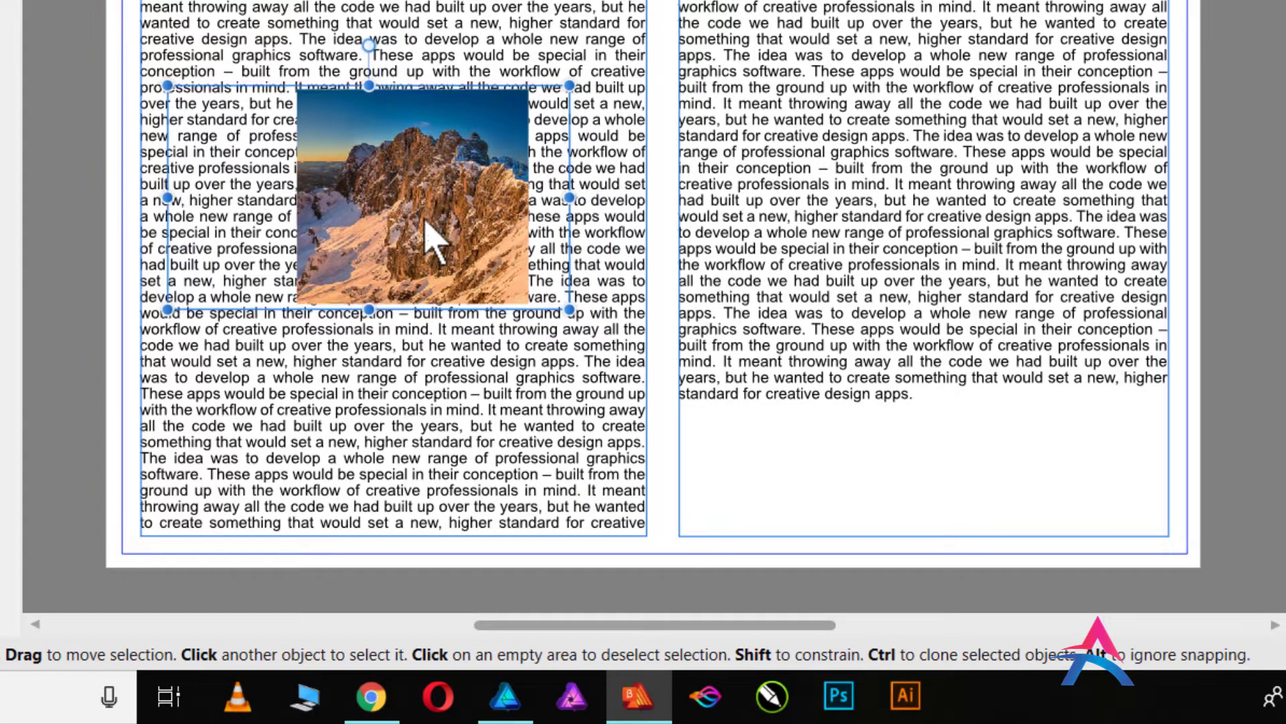
left_click_drag(376, 303, 376, 321)
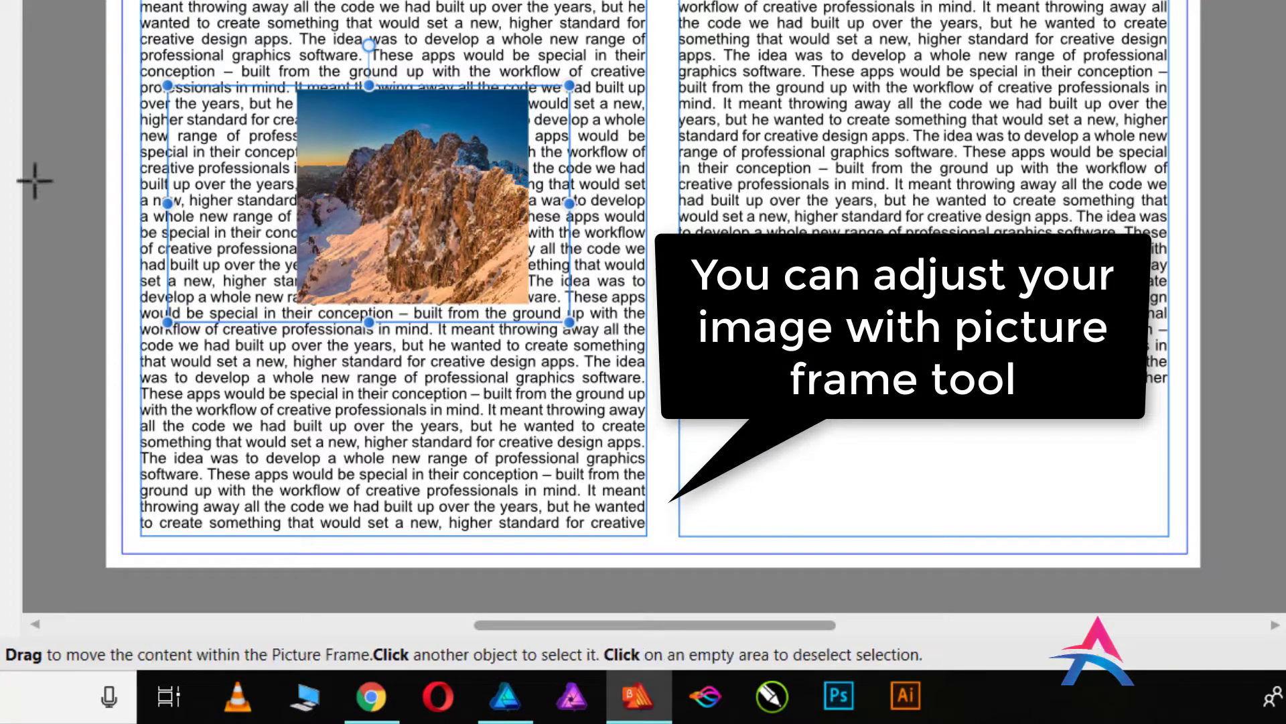
Reselect the Mountain picture frame and adjust the scale and position of the image inside it, leaving nothing selected.
left_click(92, 170)
left_click(402, 200)
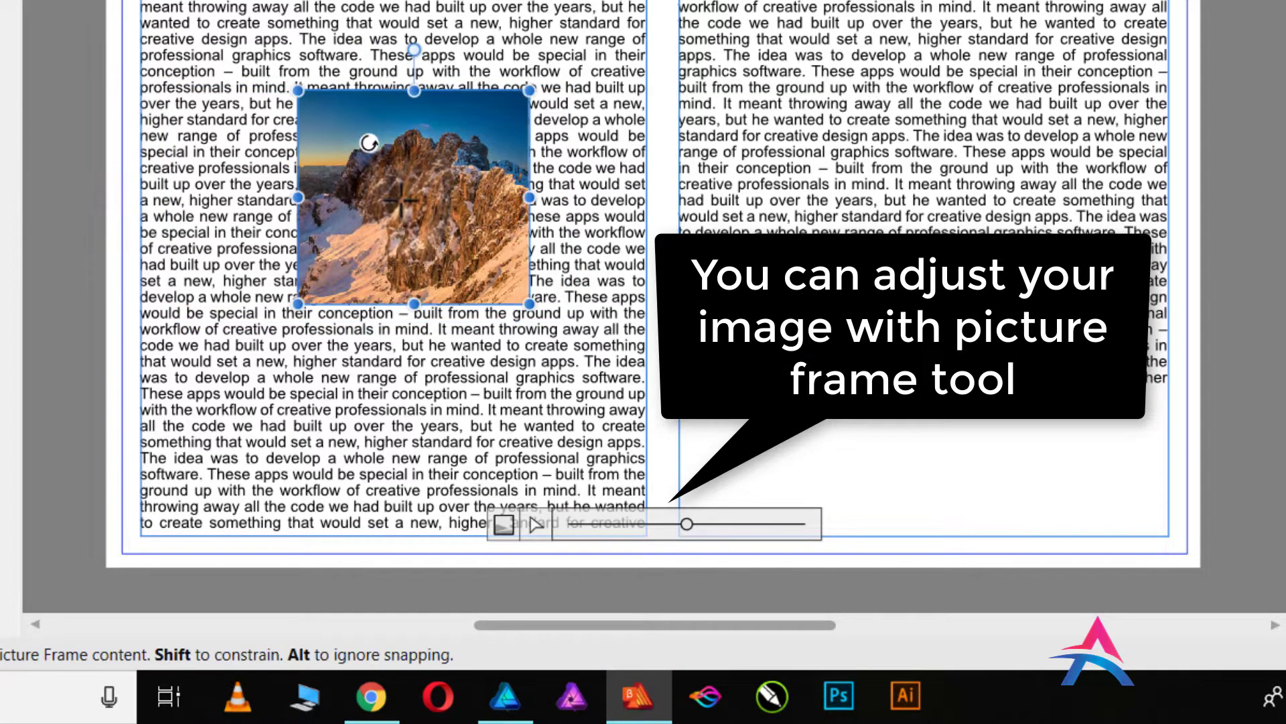
left_click(507, 526)
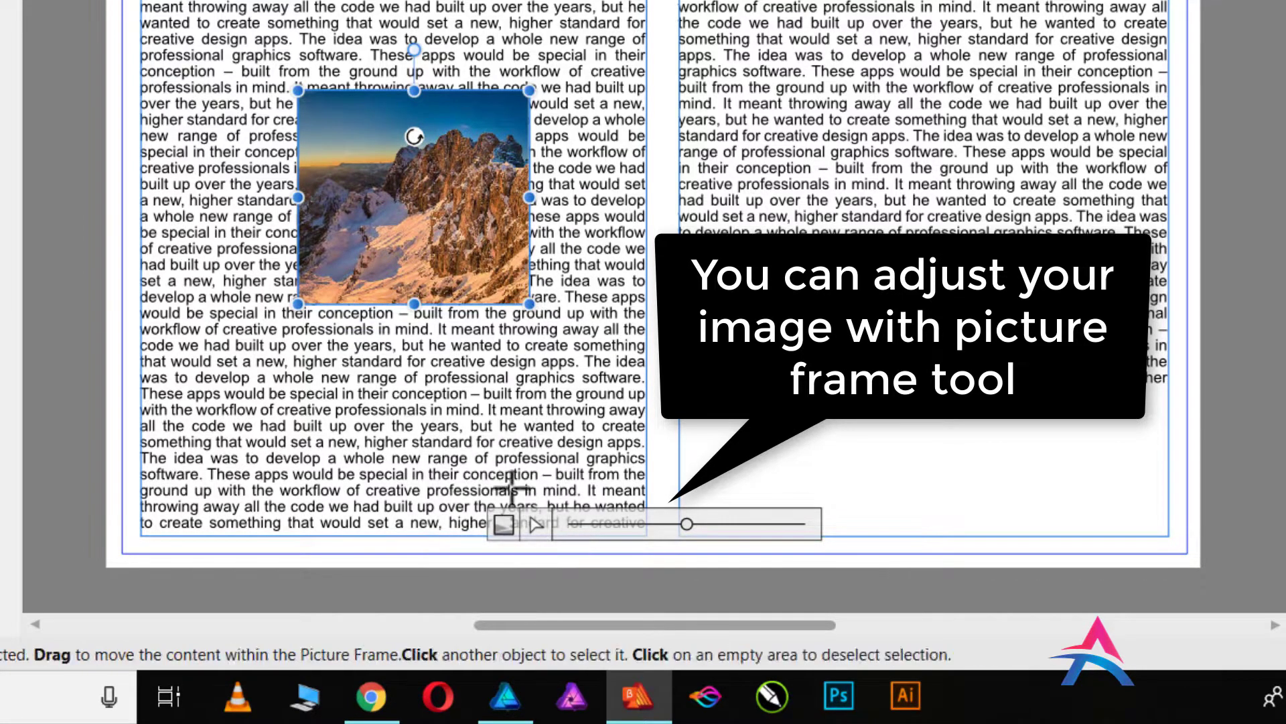
left_click_drag(688, 524, 711, 536)
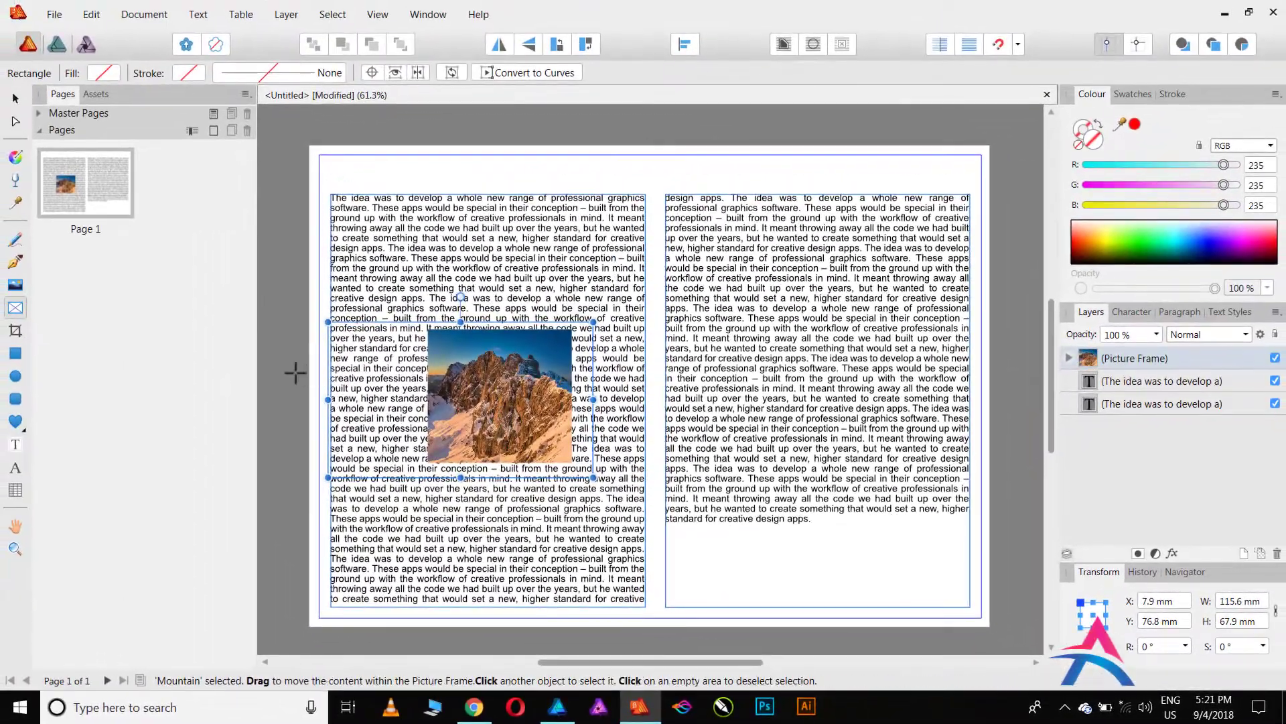
left_click(294, 372)
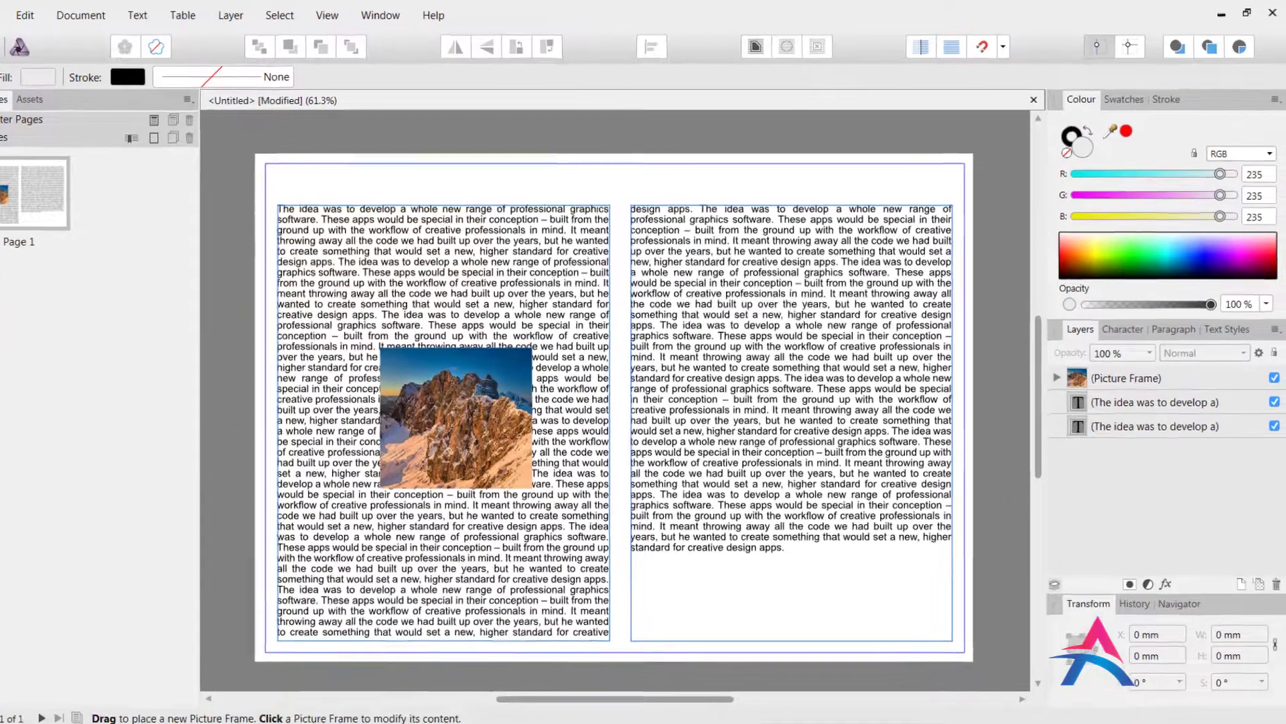
Try Jump and Square text wrap on the Mountain picture frame, set it to Tight, and make the frame about 60 mm high.
left_click(15, 98)
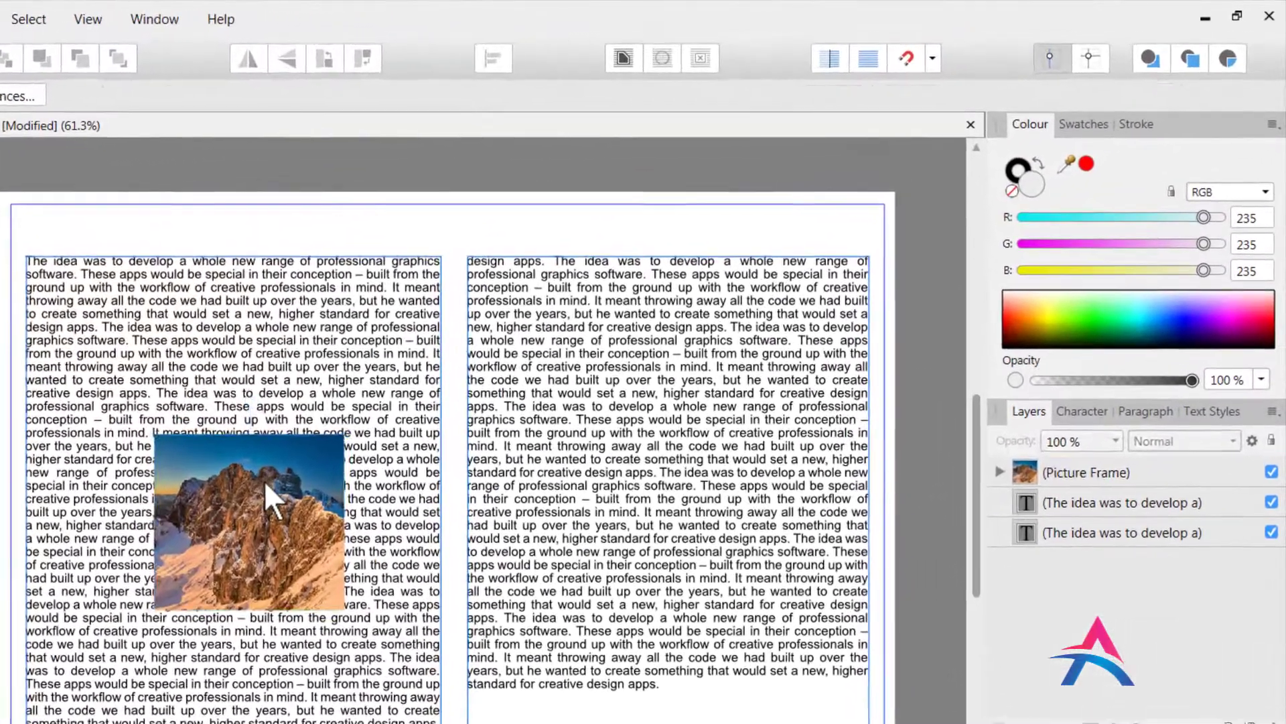
left_click(326, 421)
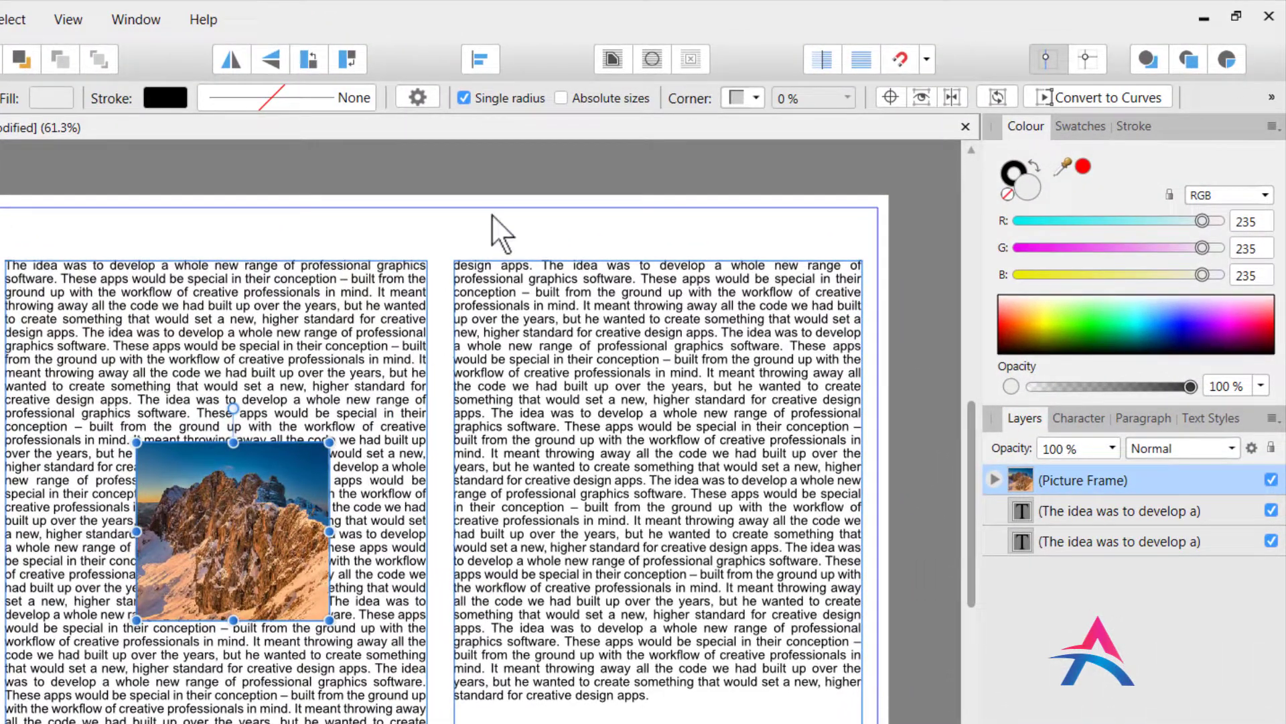
left_click(612, 58)
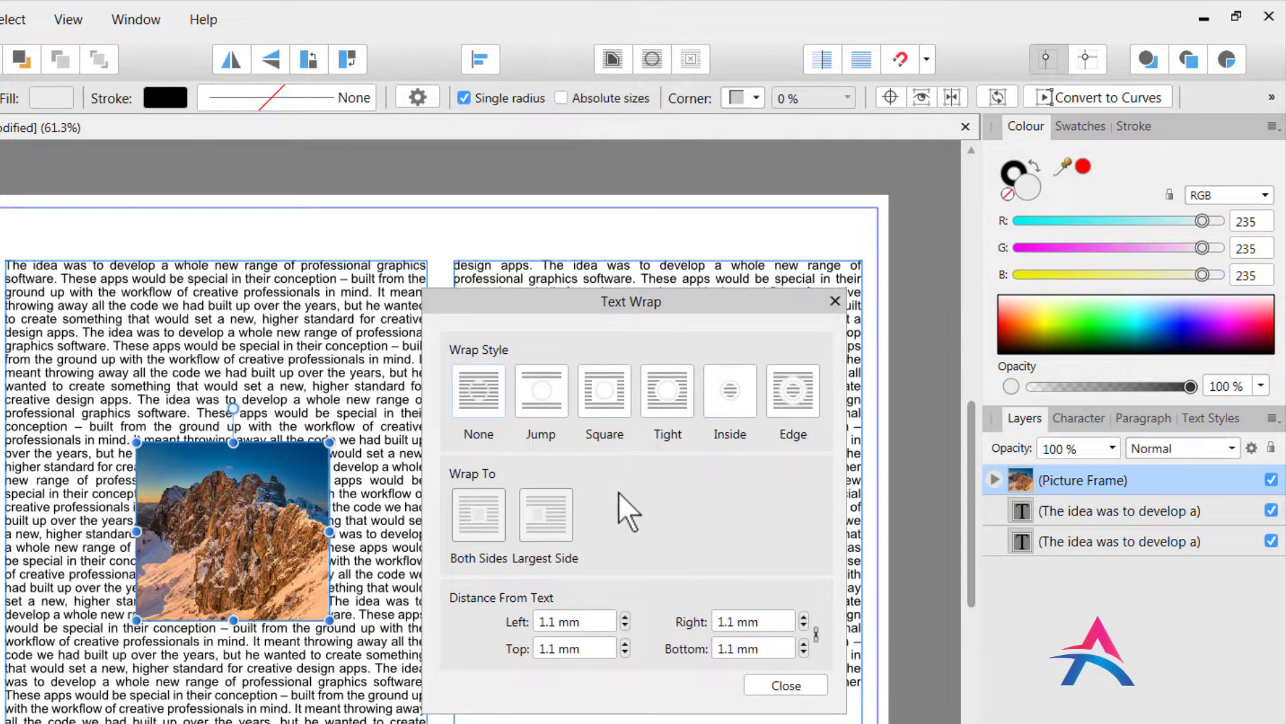
left_click(534, 397)
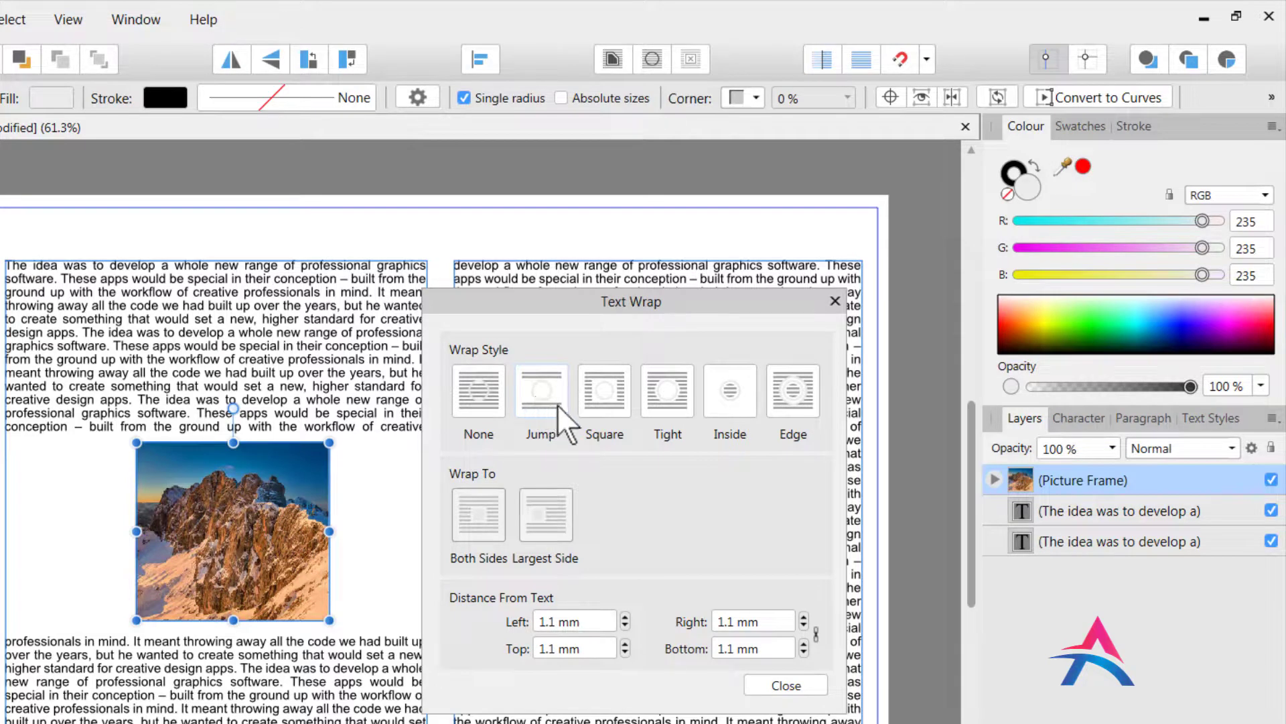
left_click(618, 396)
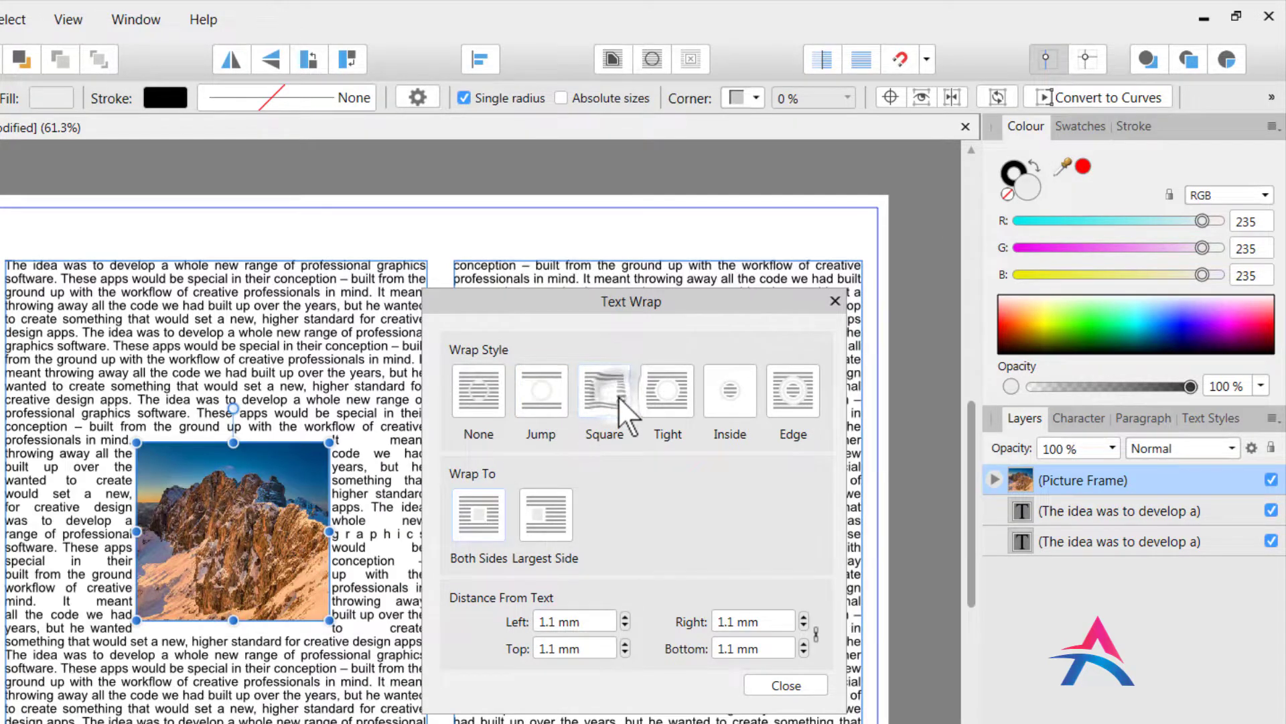
left_click(675, 396)
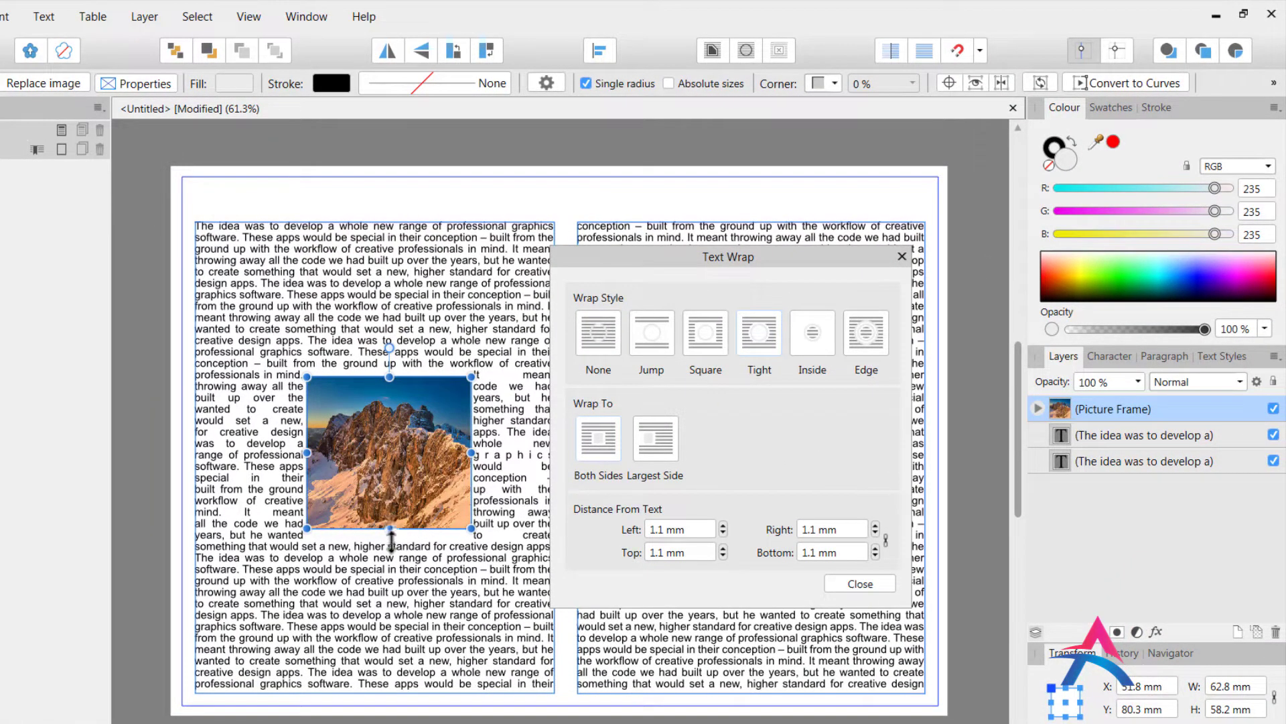
left_click_drag(391, 538, 391, 532)
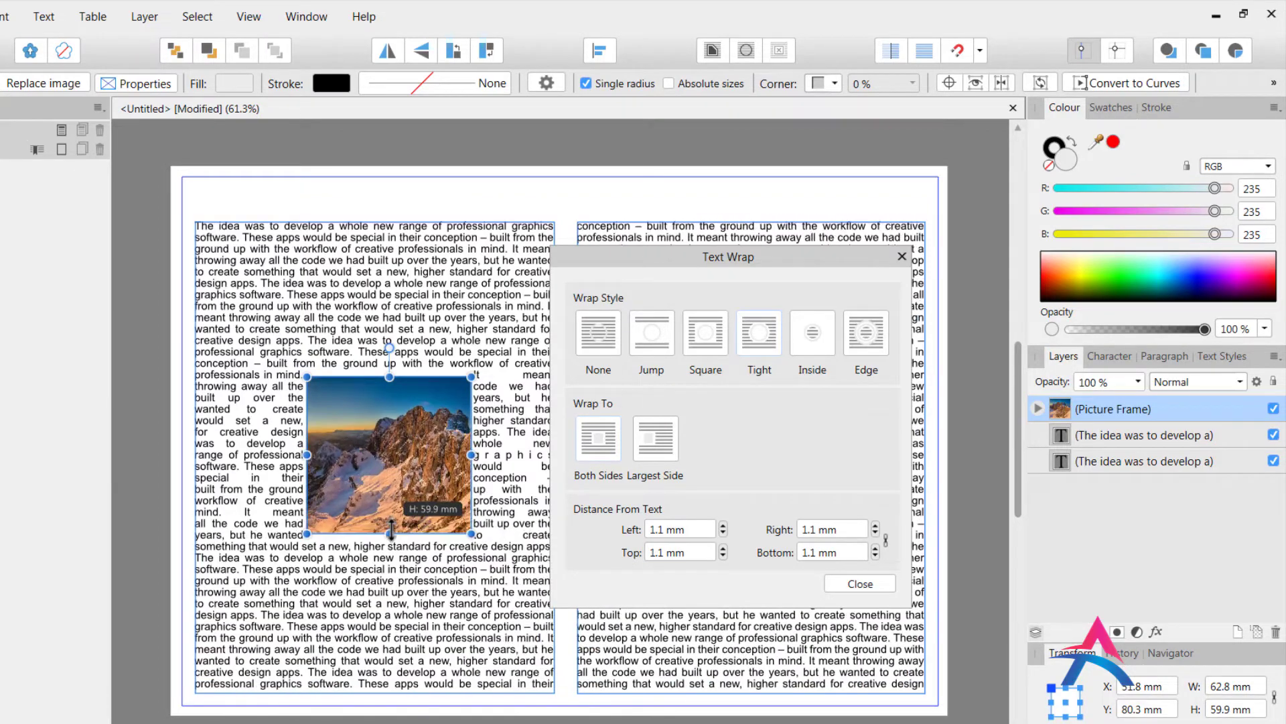
left_click(903, 257)
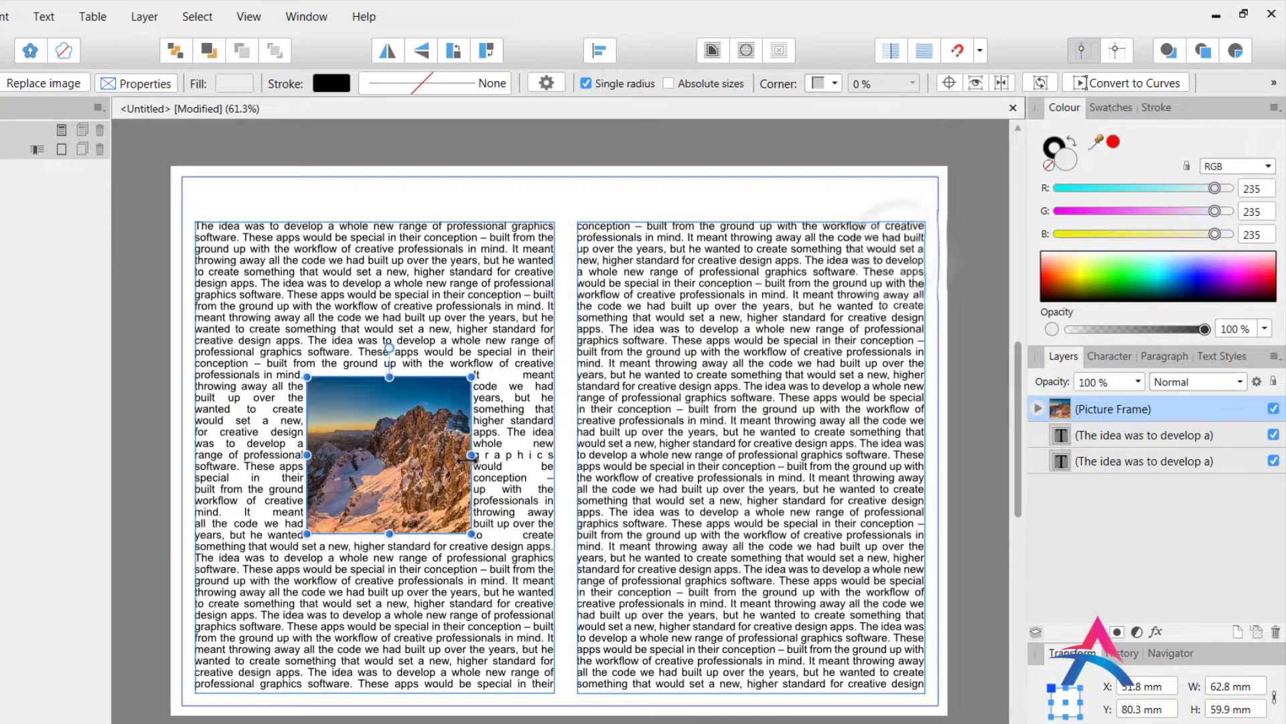
Resize and reposition the Mountain picture frame in the left column, leaving it about 67 mm wide and 43 mm high.
left_click_drag(472, 455, 389, 482)
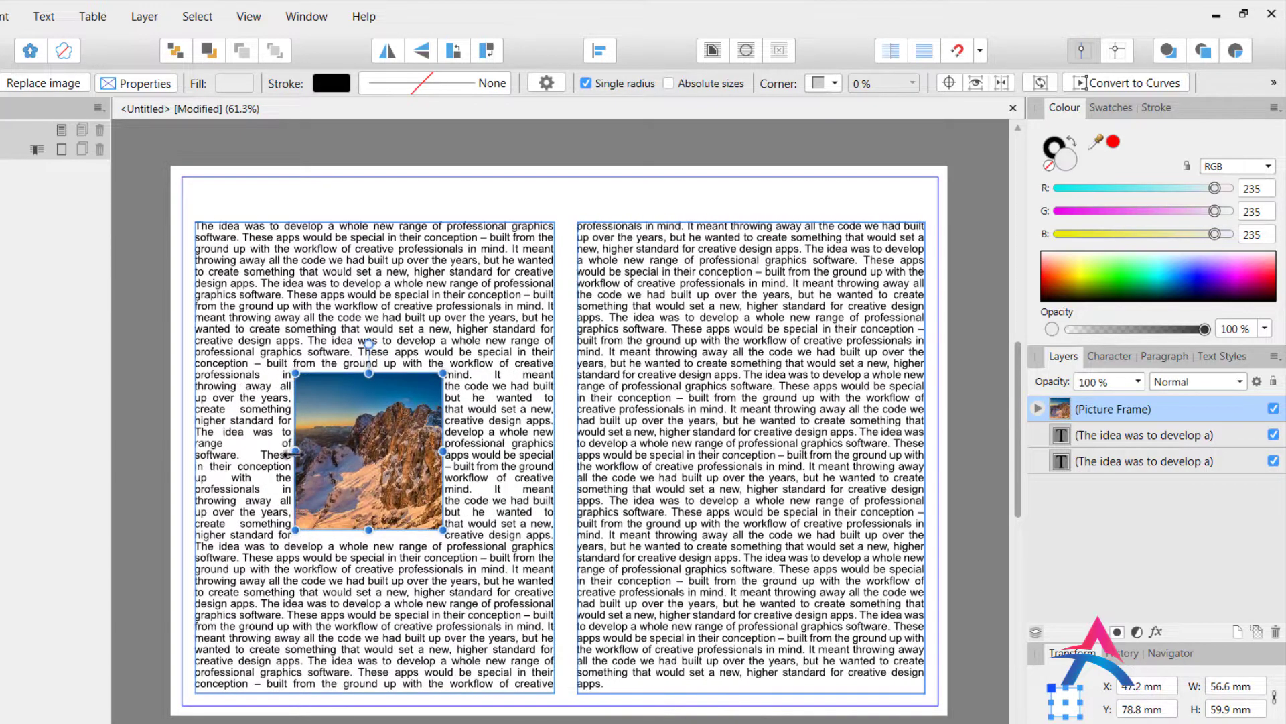
mouse_move(288, 454)
left_mouse_down()
mouse_move(255, 456)
mouse_move(288, 461)
left_mouse_up()
left_click_drag(444, 452, 465, 451)
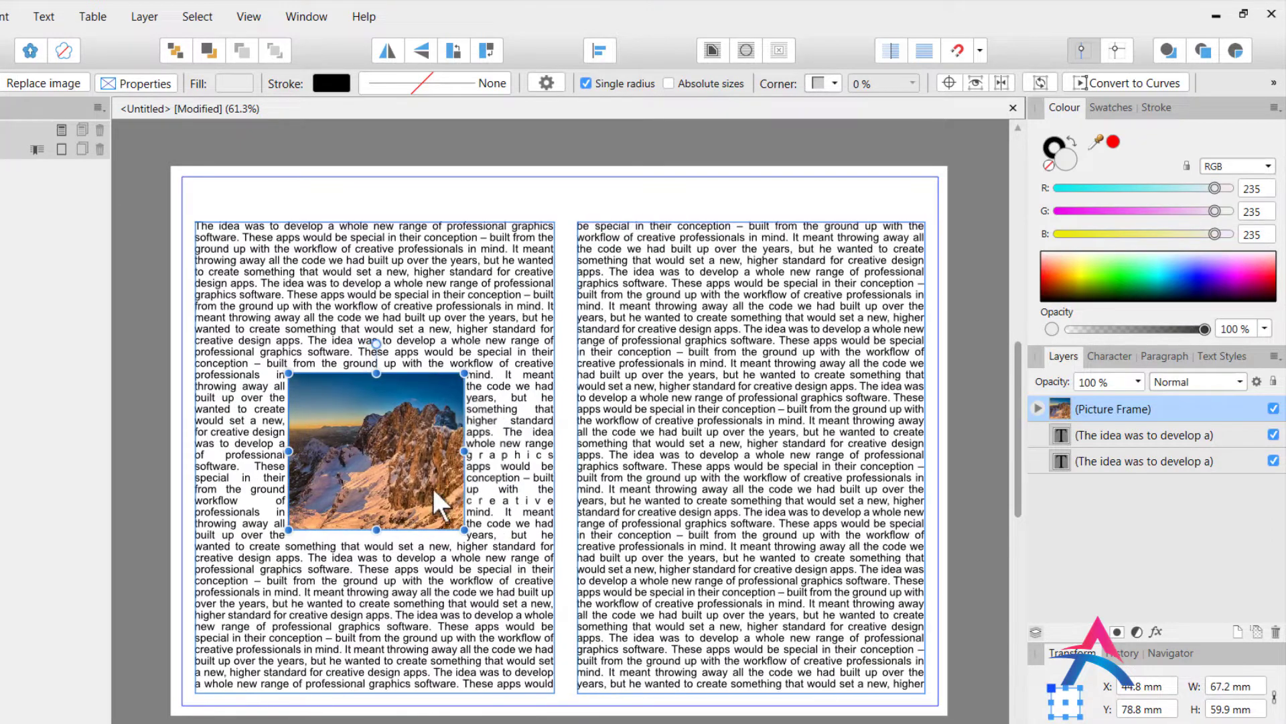
left_click_drag(377, 535, 377, 544)
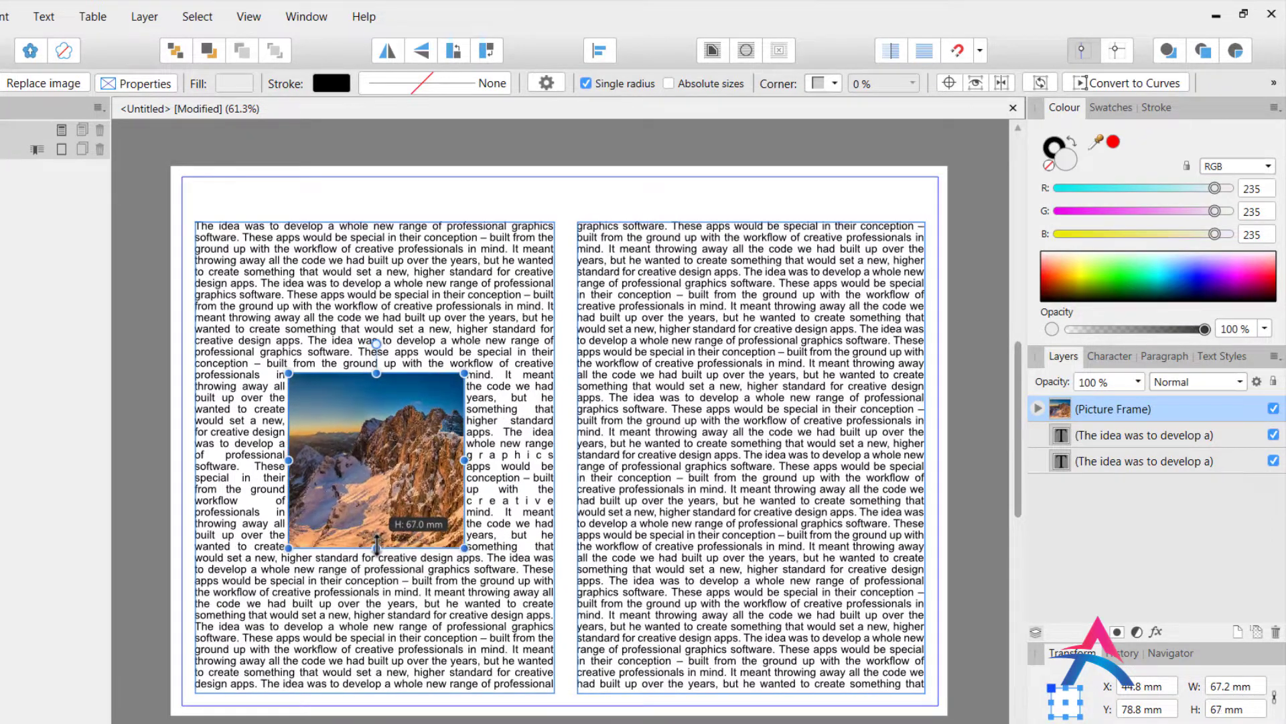
left_click_drag(408, 468, 375, 478)
left_click_drag(468, 466, 484, 423)
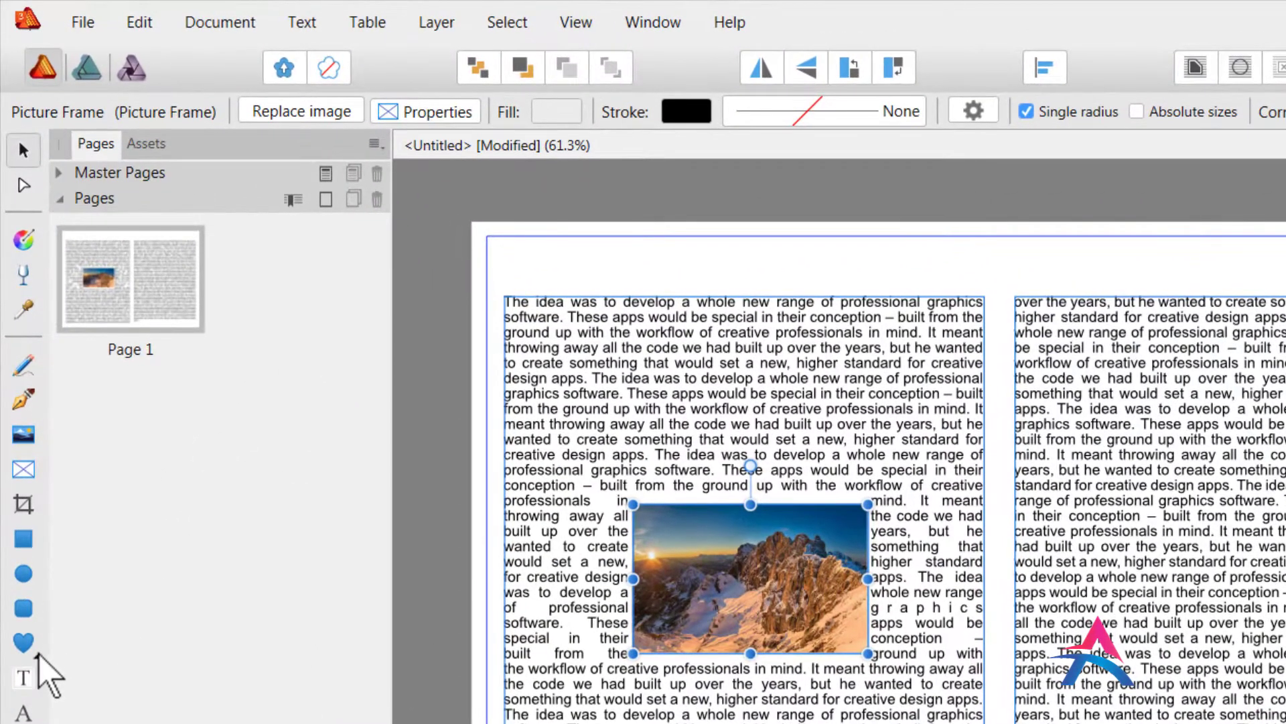
Draw a five-sided polygon about 70 mm wide and high over the middle of the right text column.
left_click(37, 654)
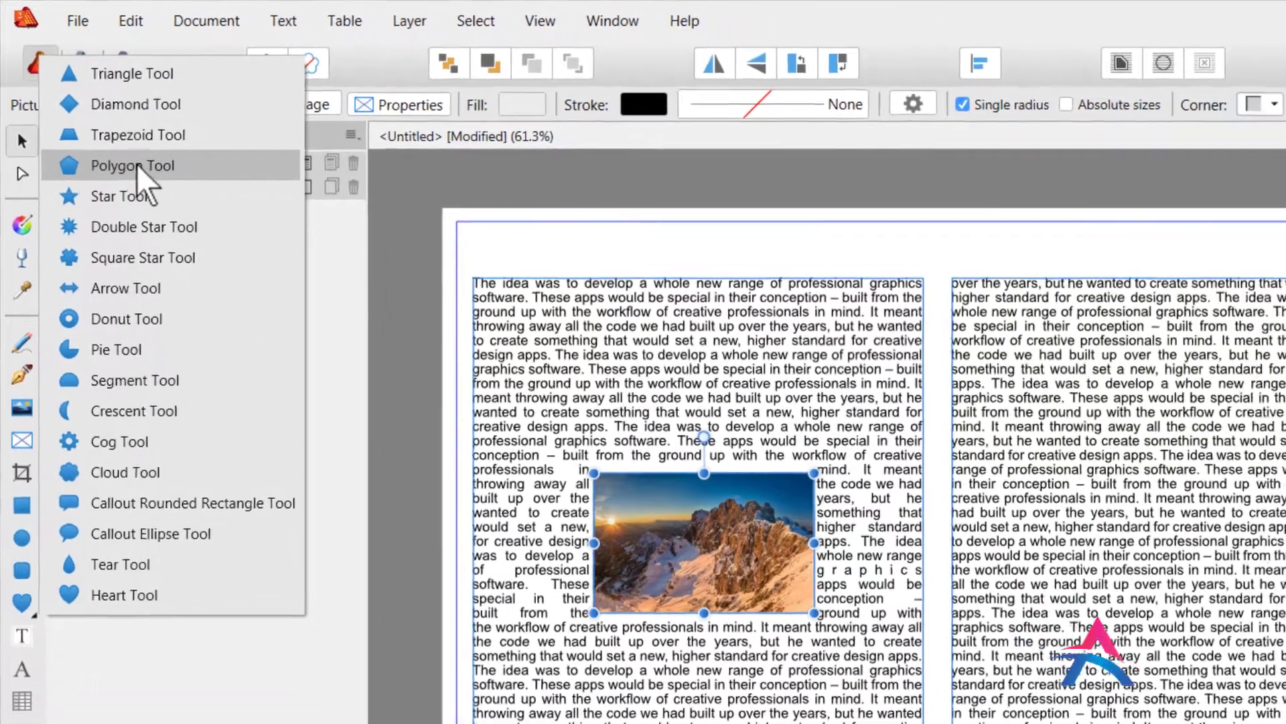
left_click(100, 177)
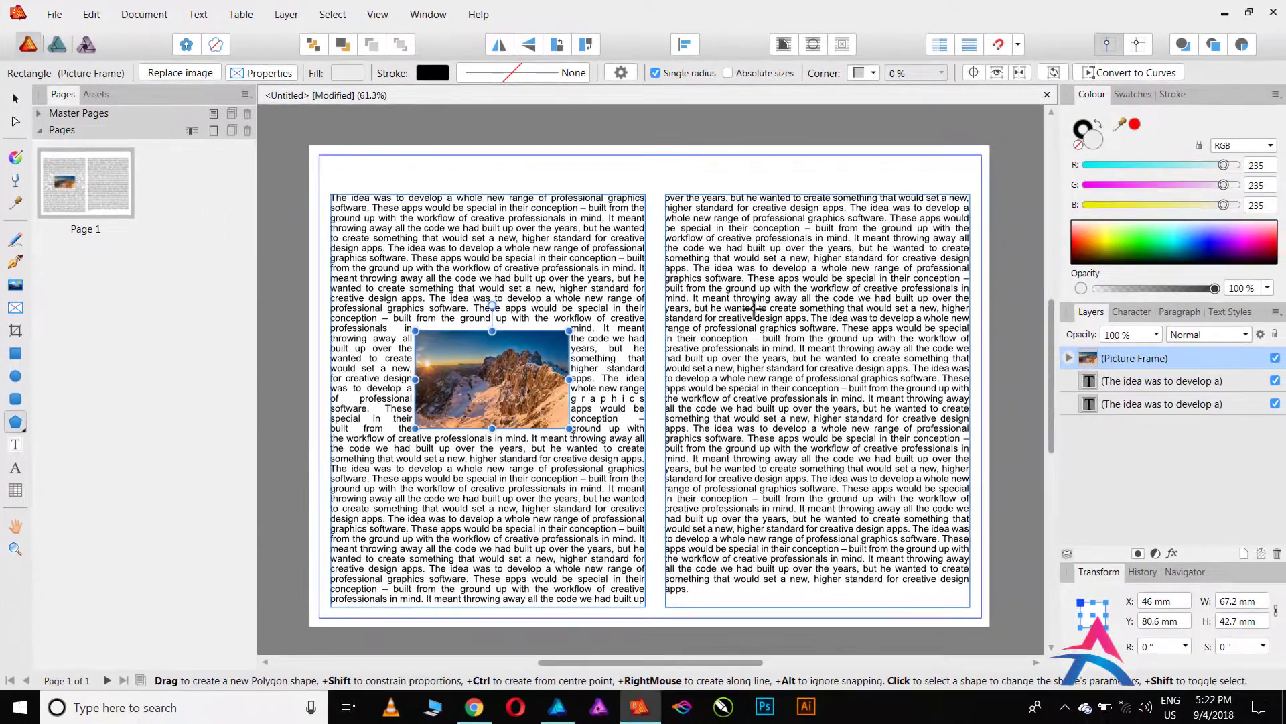
left_click_drag(949, 386, 1030, 523)
left_click_drag(808, 409, 906, 467)
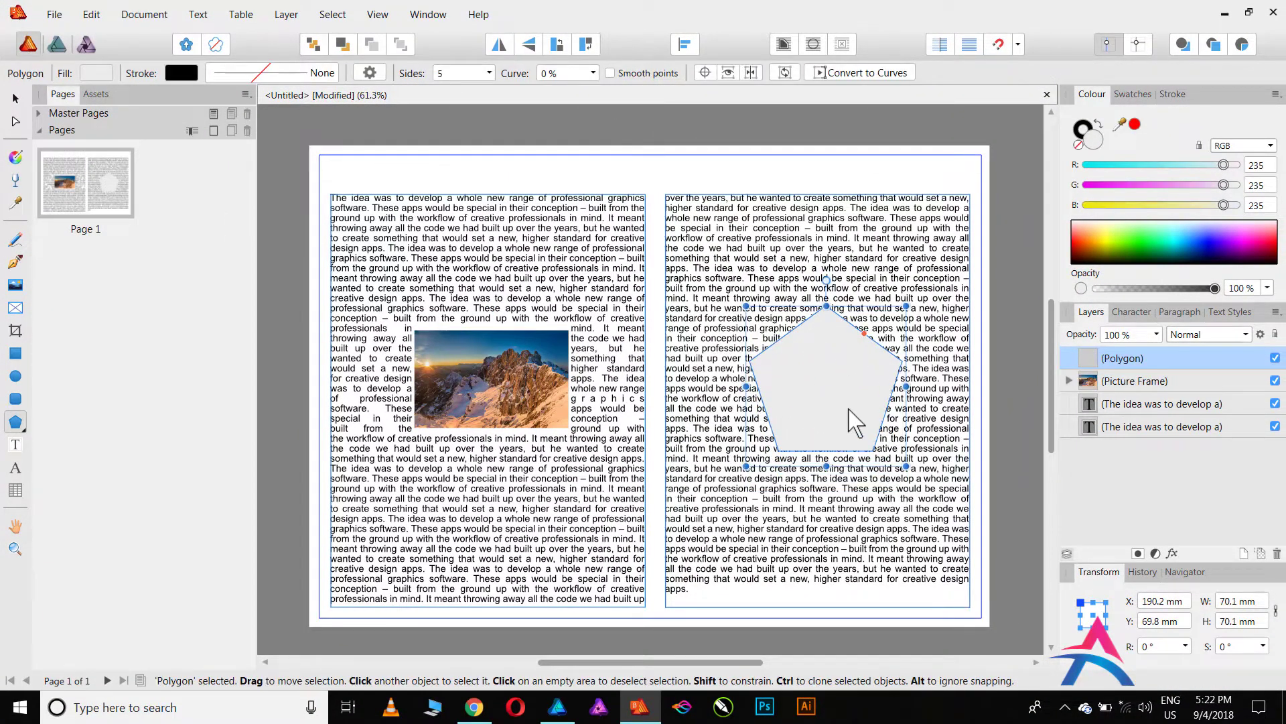
left_click_drag(833, 394, 834, 395)
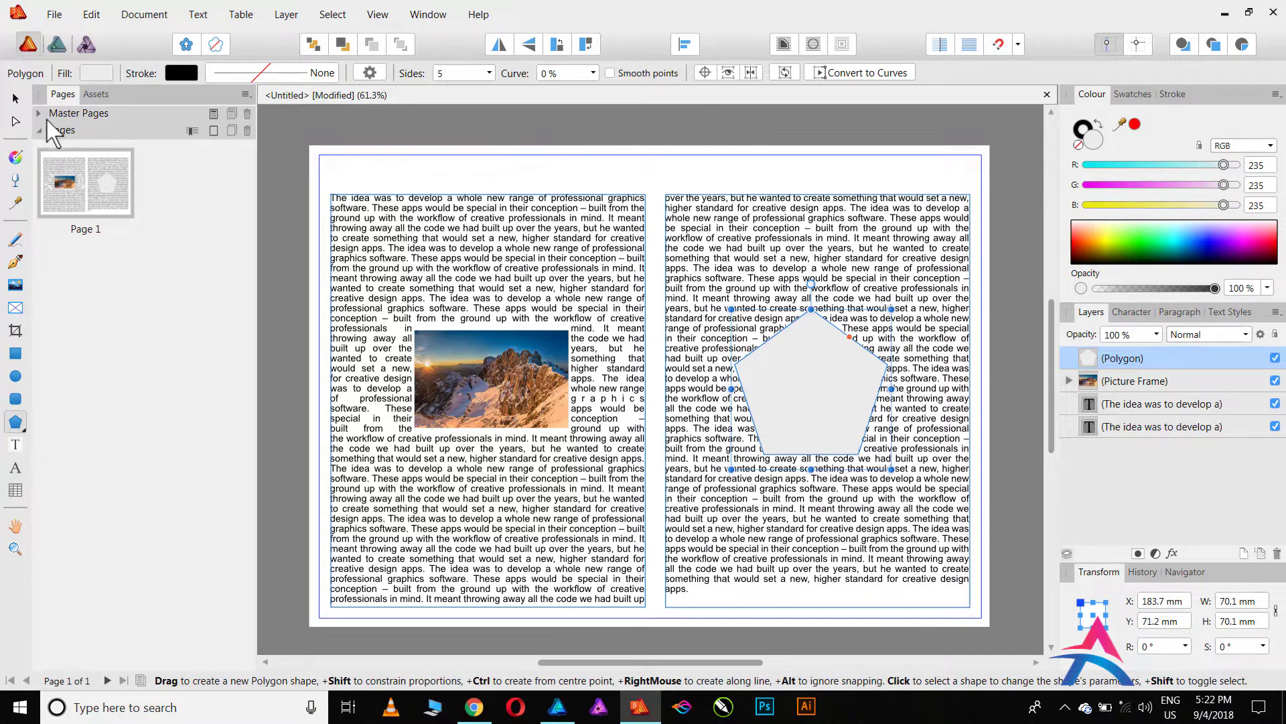
Convert the pentagon in the right column to a picture frame.
left_click(16, 99)
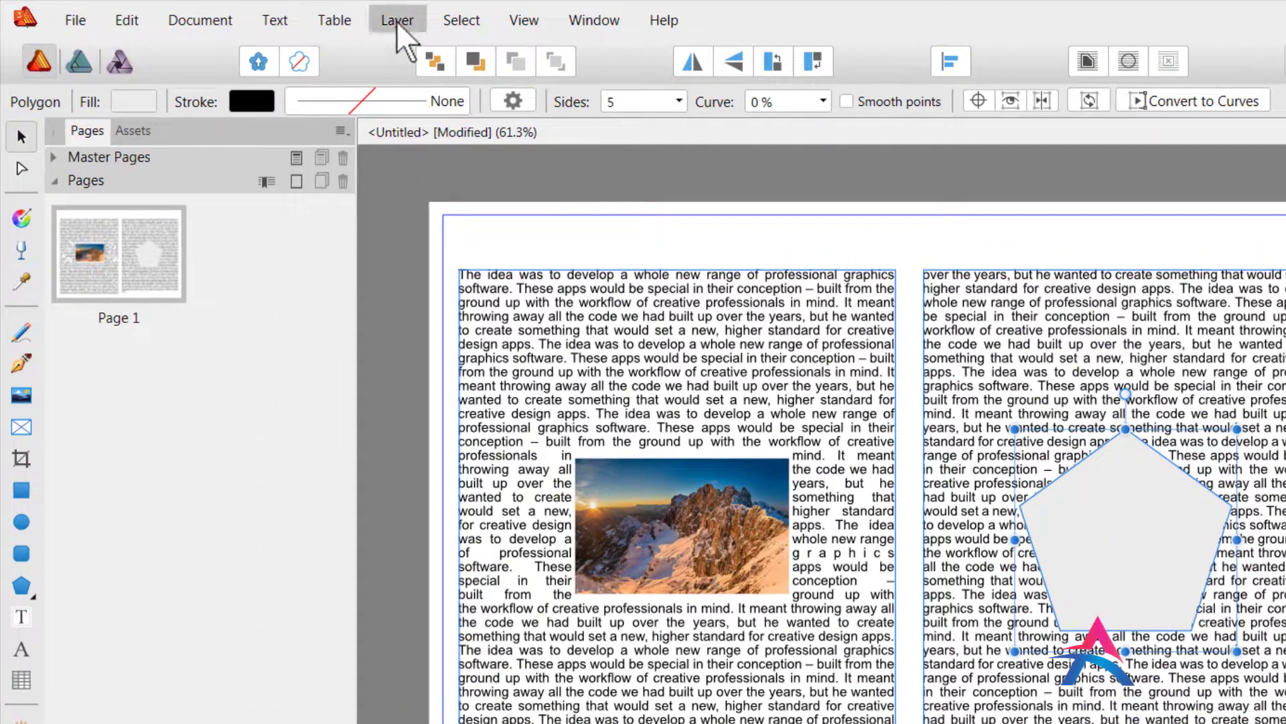
left_click(396, 21)
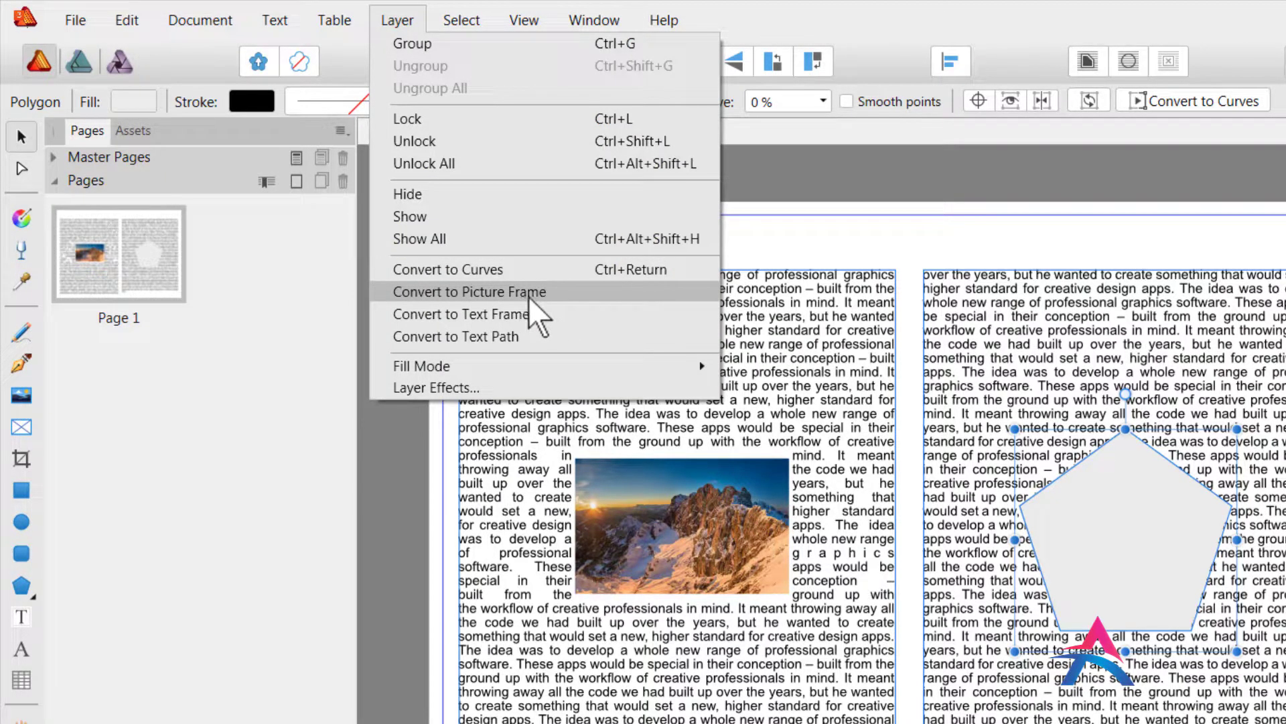
left_click(529, 294)
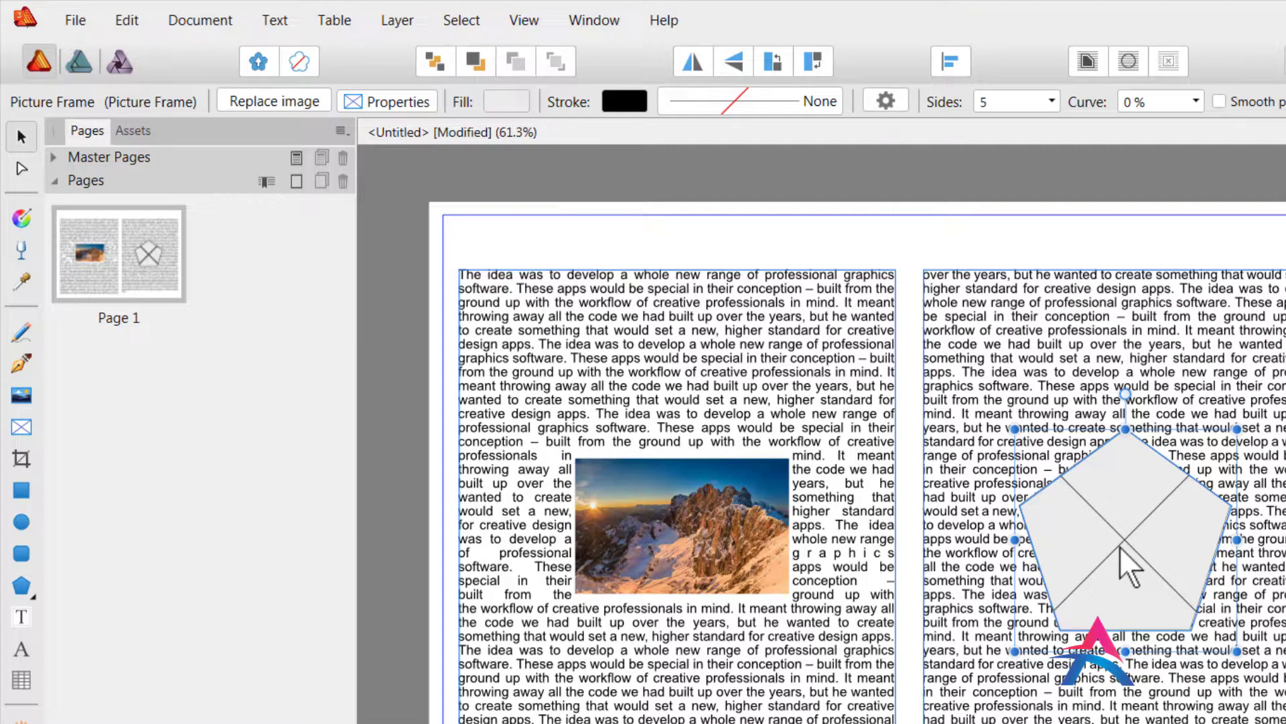
Place the Model image from the Pictures folder into the pentagon picture frame and slightly reduce the frame's height.
left_click(24, 394)
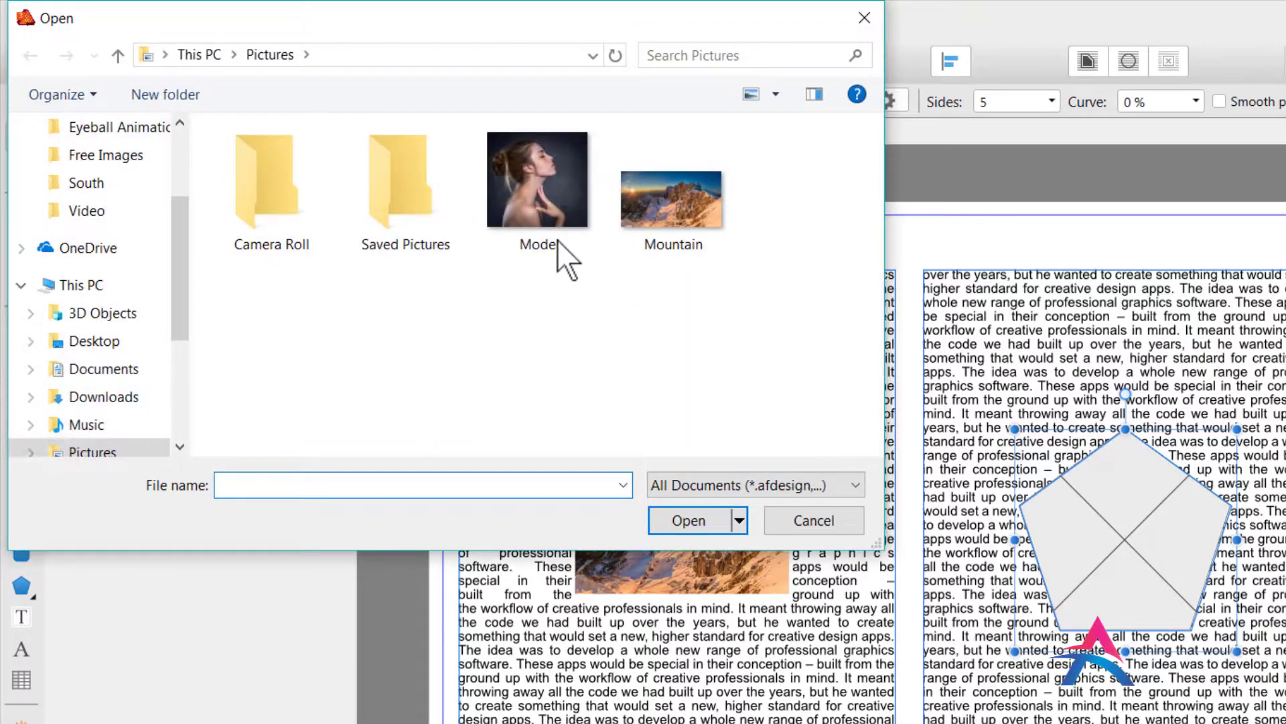
left_click(557, 195)
left_click(697, 521)
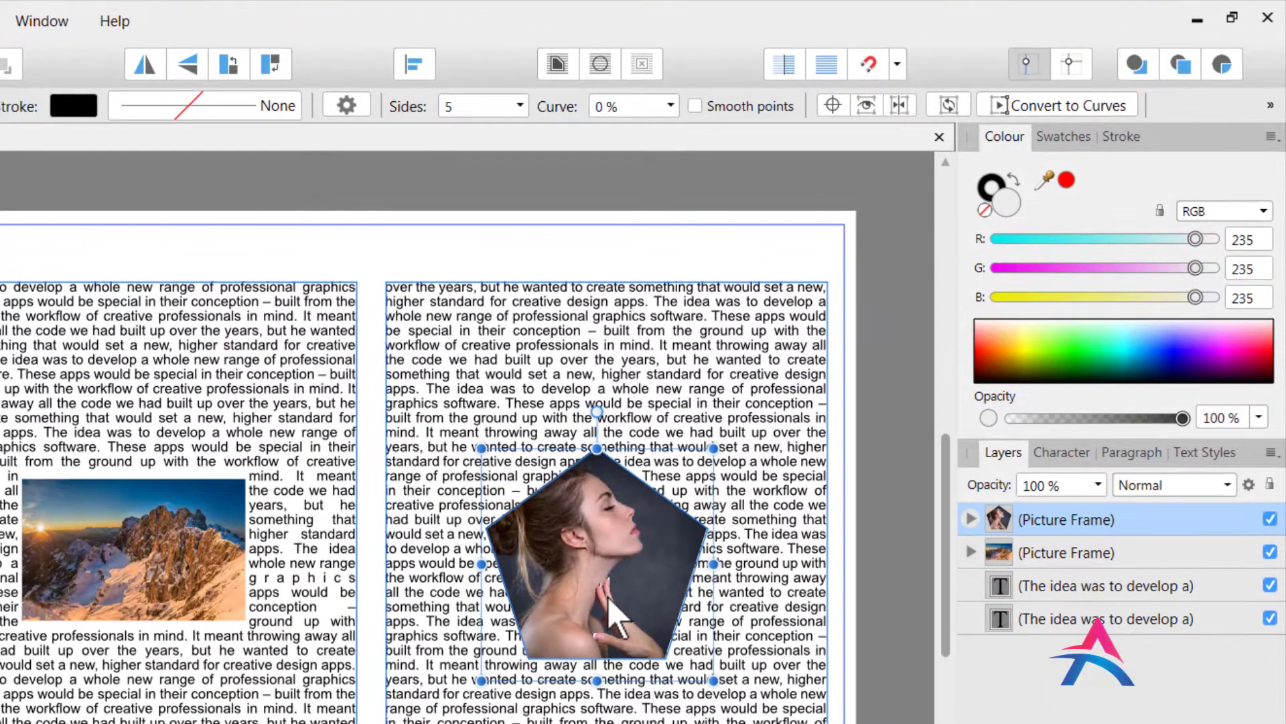
mouse_move(593, 684)
left_mouse_down()
mouse_move(587, 694)
mouse_move(582, 678)
left_mouse_up()
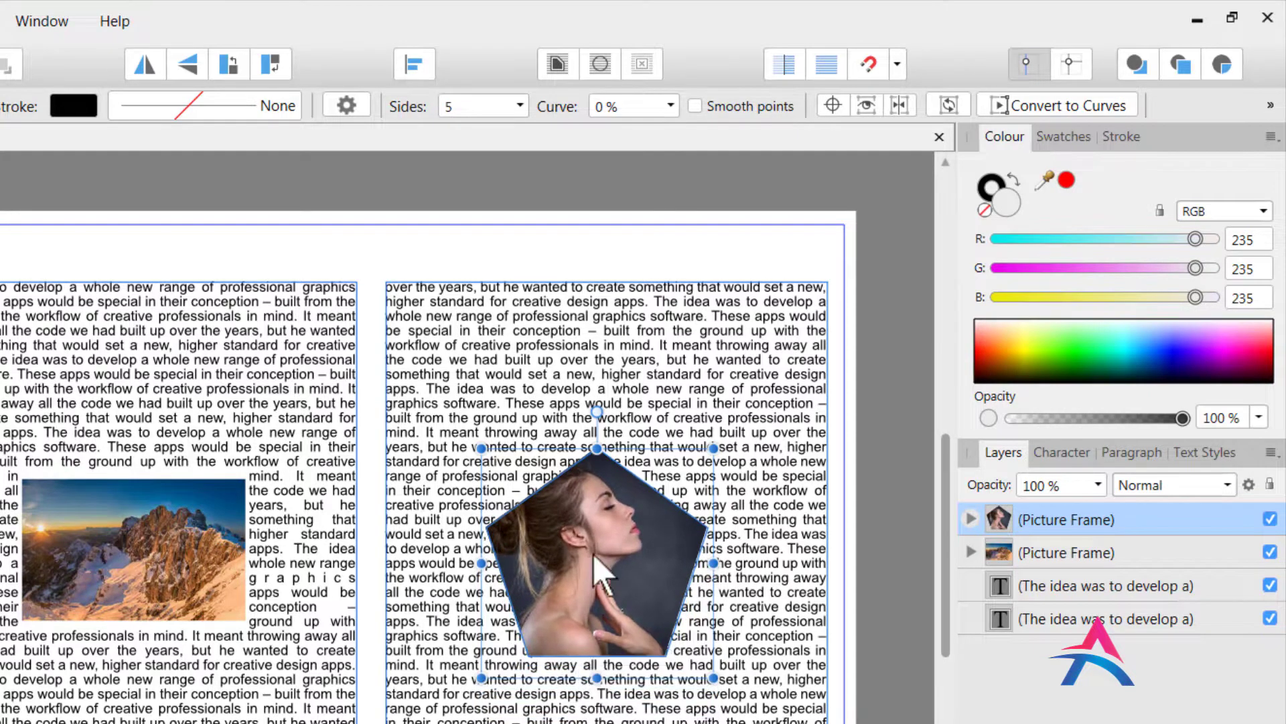
Enlarge the Model image inside the pentagon frame to about 86 mm wide and 81 mm high, positioning the woman's face within the frame.
left_click(969, 519)
left_click(1052, 551)
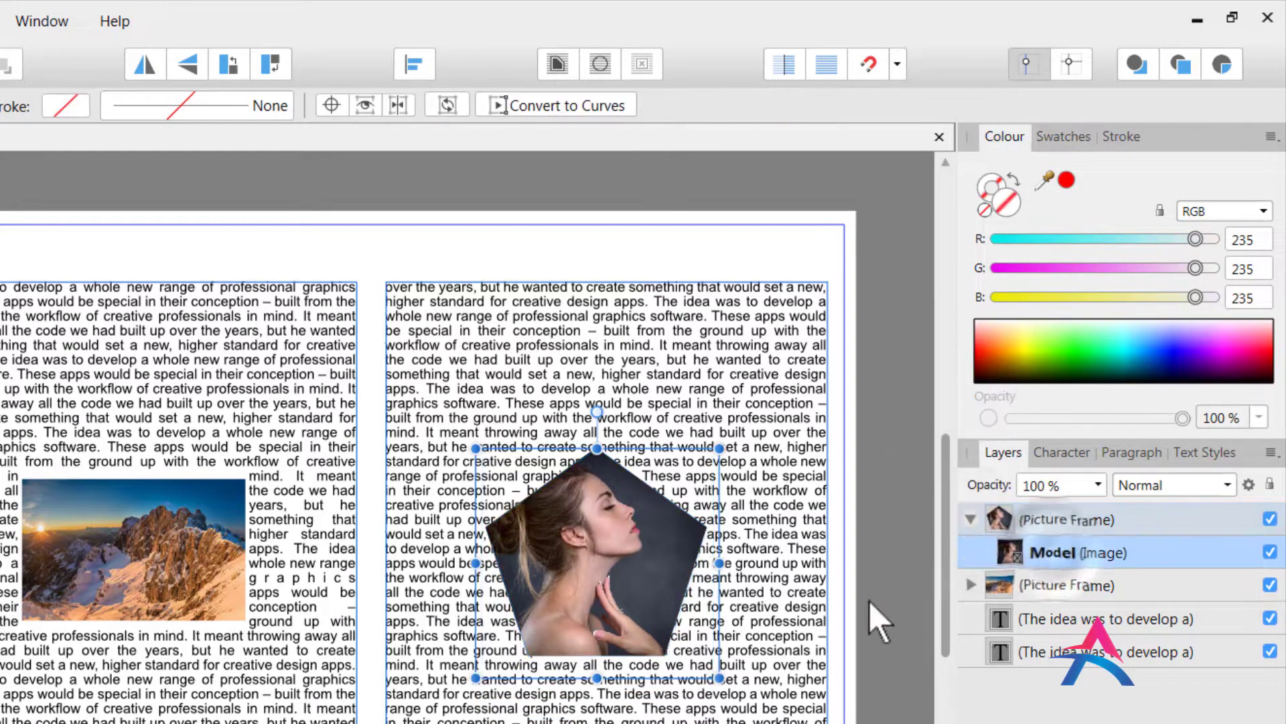
left_click_drag(604, 549, 615, 573)
left_click_drag(729, 473, 776, 432)
mouse_move(647, 539)
left_mouse_down()
mouse_move(649, 563)
mouse_move(635, 554)
mouse_move(654, 567)
mouse_move(655, 552)
left_mouse_up()
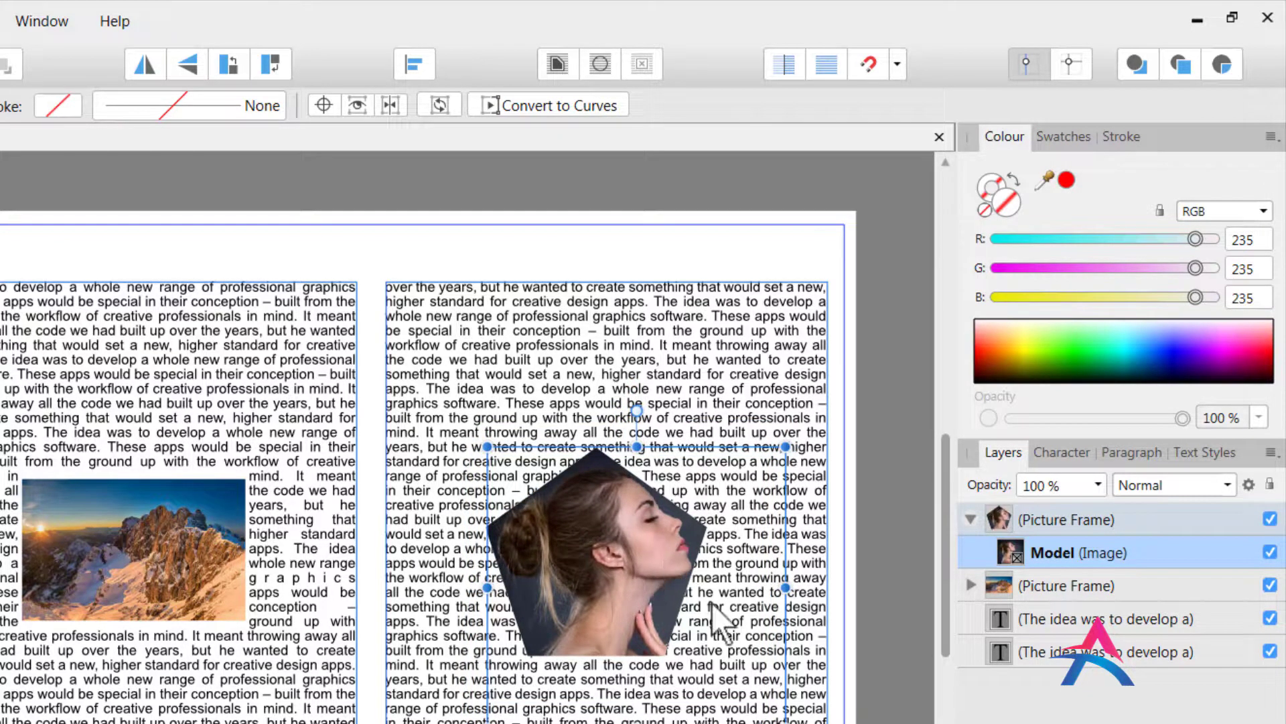
mouse_move(776, 717)
left_mouse_down()
mouse_move(782, 690)
mouse_move(773, 714)
left_mouse_up()
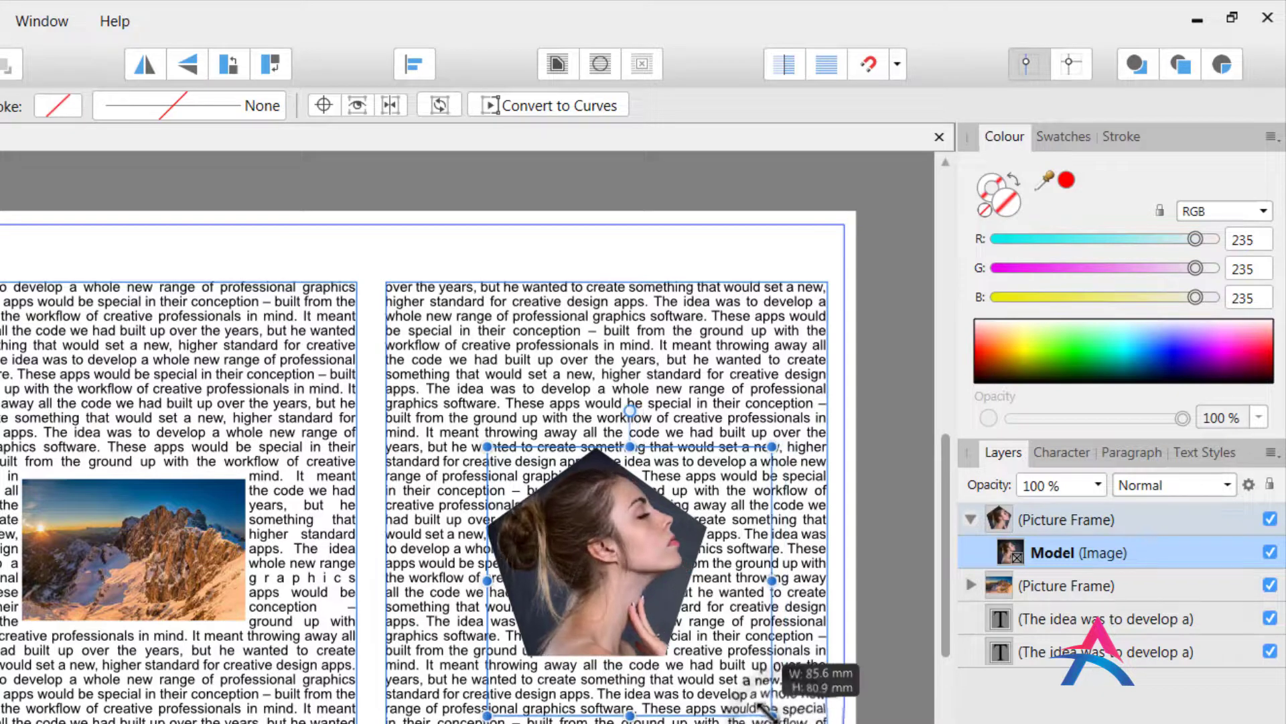
left_click(857, 445)
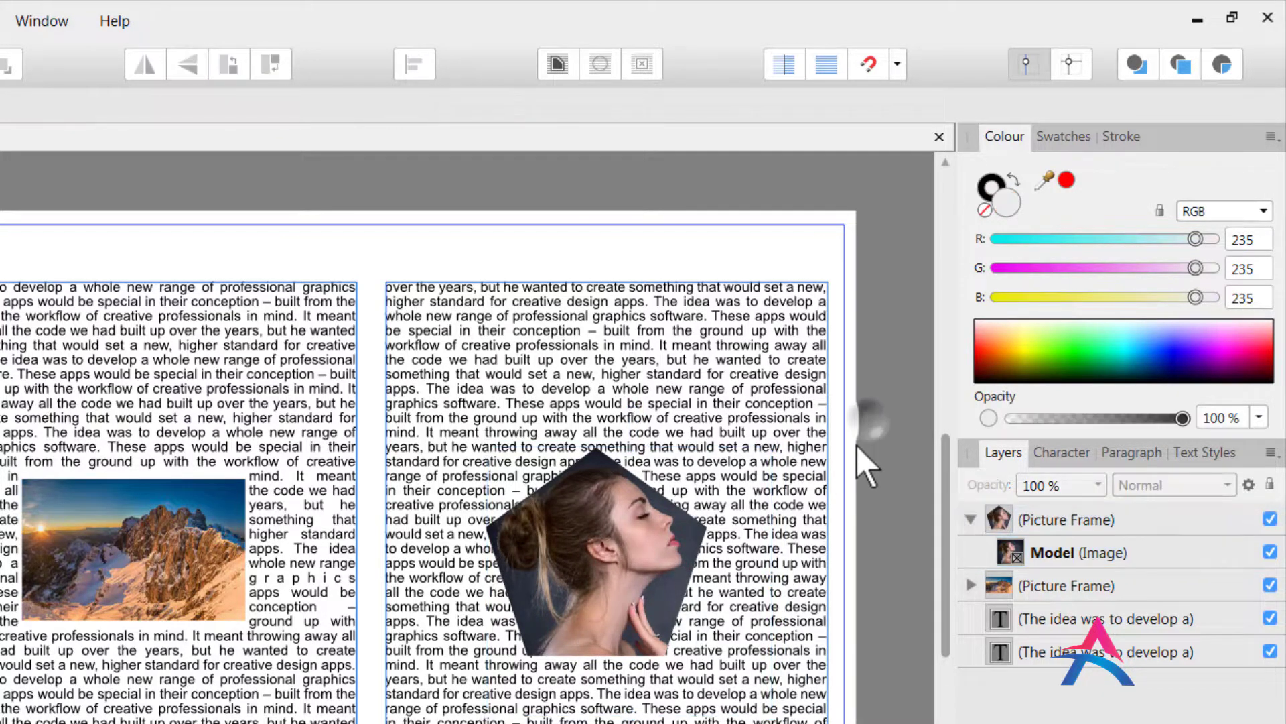
Nudge the pentagon picture frame slightly and apply Tight text wrap on both sides.
left_click(636, 548)
mouse_move(600, 556)
left_mouse_down()
mouse_move(584, 508)
mouse_move(616, 557)
left_mouse_up()
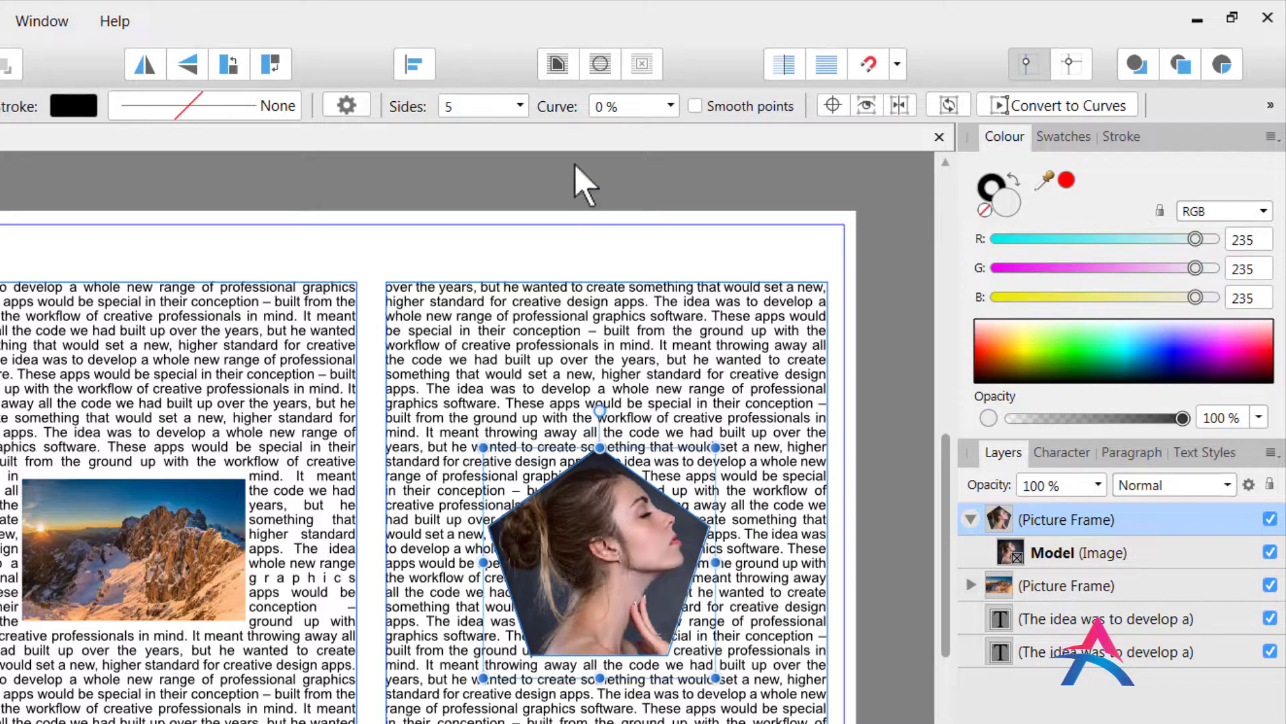
left_click(558, 64)
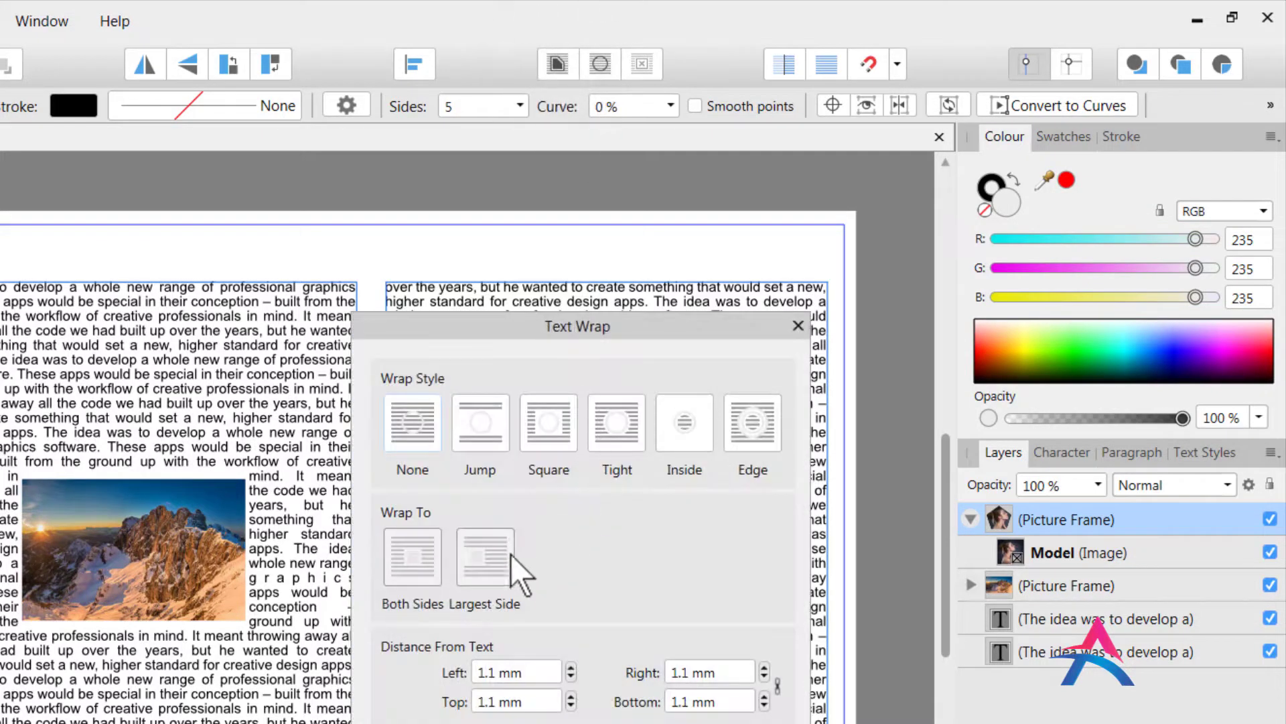
left_click(616, 429)
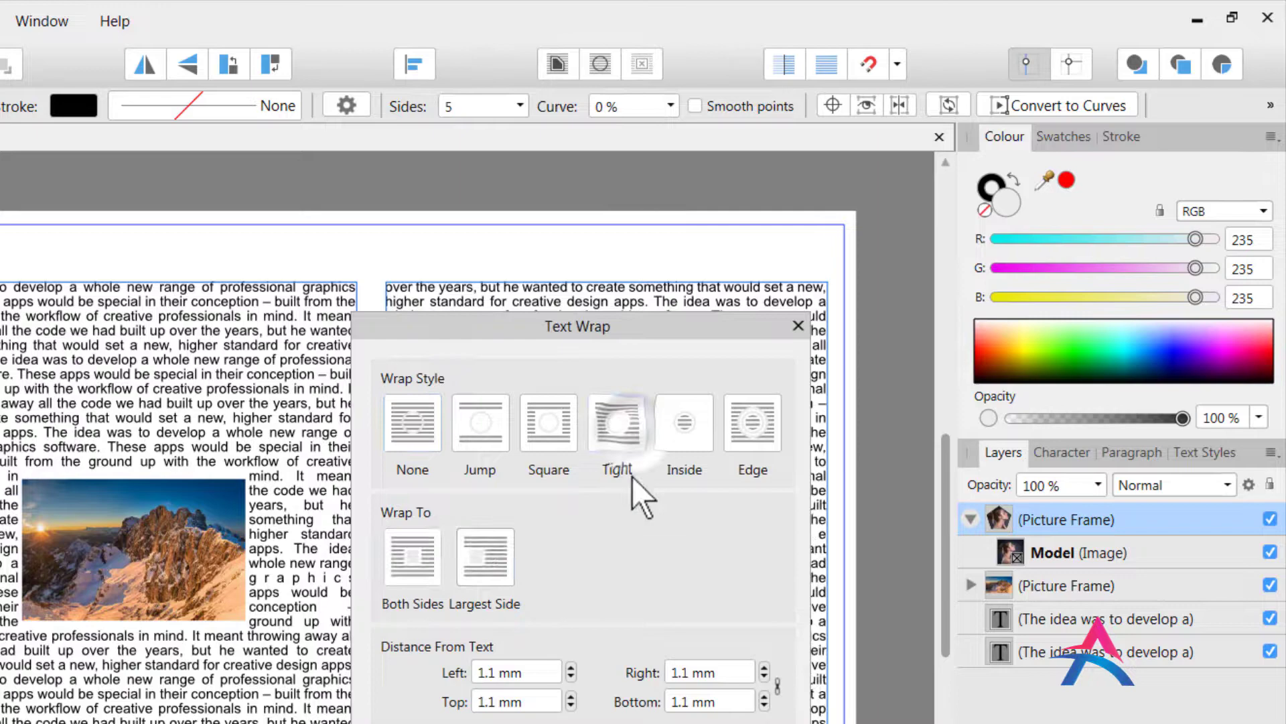
left_click(415, 558)
left_click(742, 722)
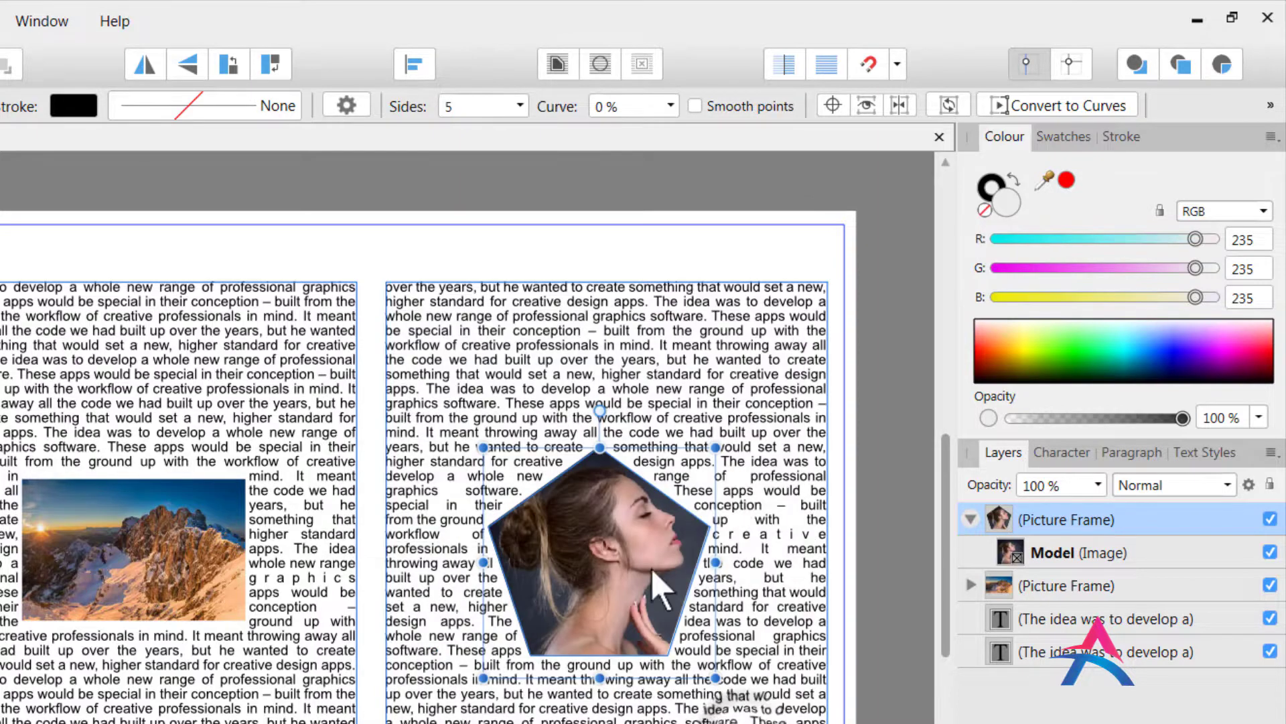
Shrink the pentagon picture frame to about 64 mm wide and reposition it in the middle of the right text column.
mouse_move(613, 564)
left_mouse_down()
mouse_move(593, 602)
mouse_move(641, 572)
mouse_move(600, 549)
mouse_move(613, 536)
mouse_move(602, 533)
mouse_move(597, 546)
mouse_move(613, 547)
left_mouse_up()
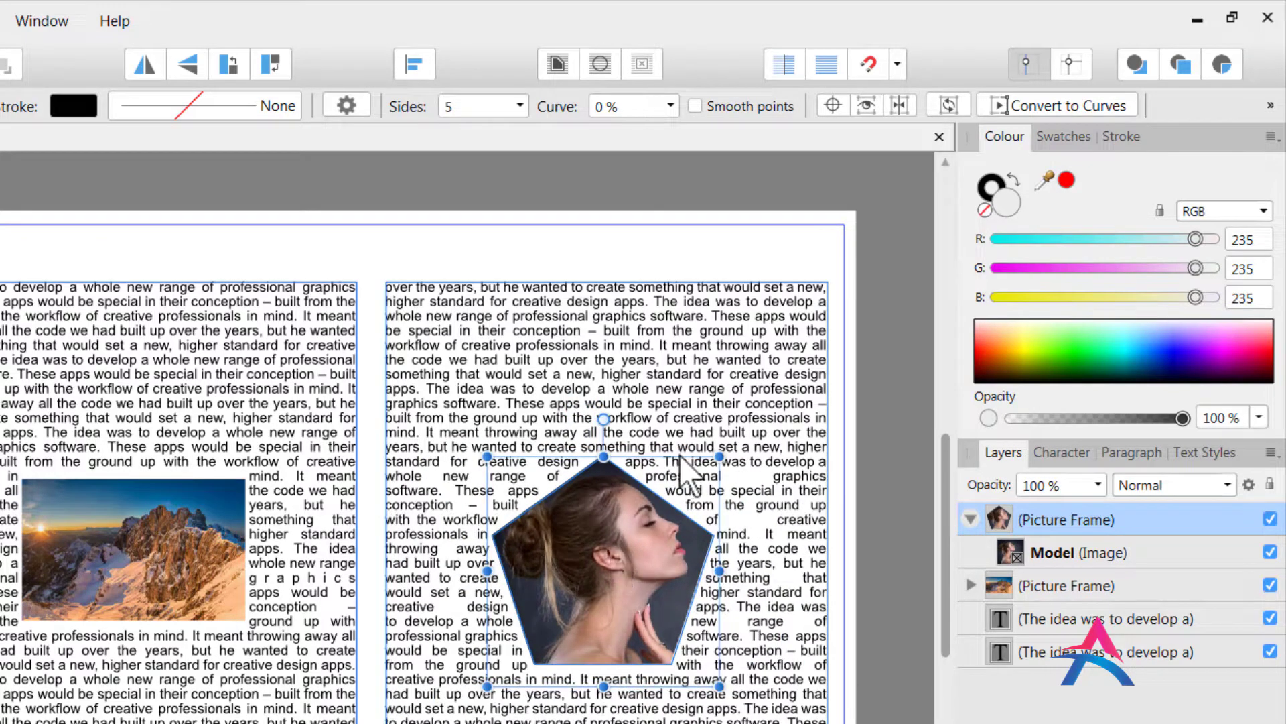
left_click_drag(718, 443, 705, 475)
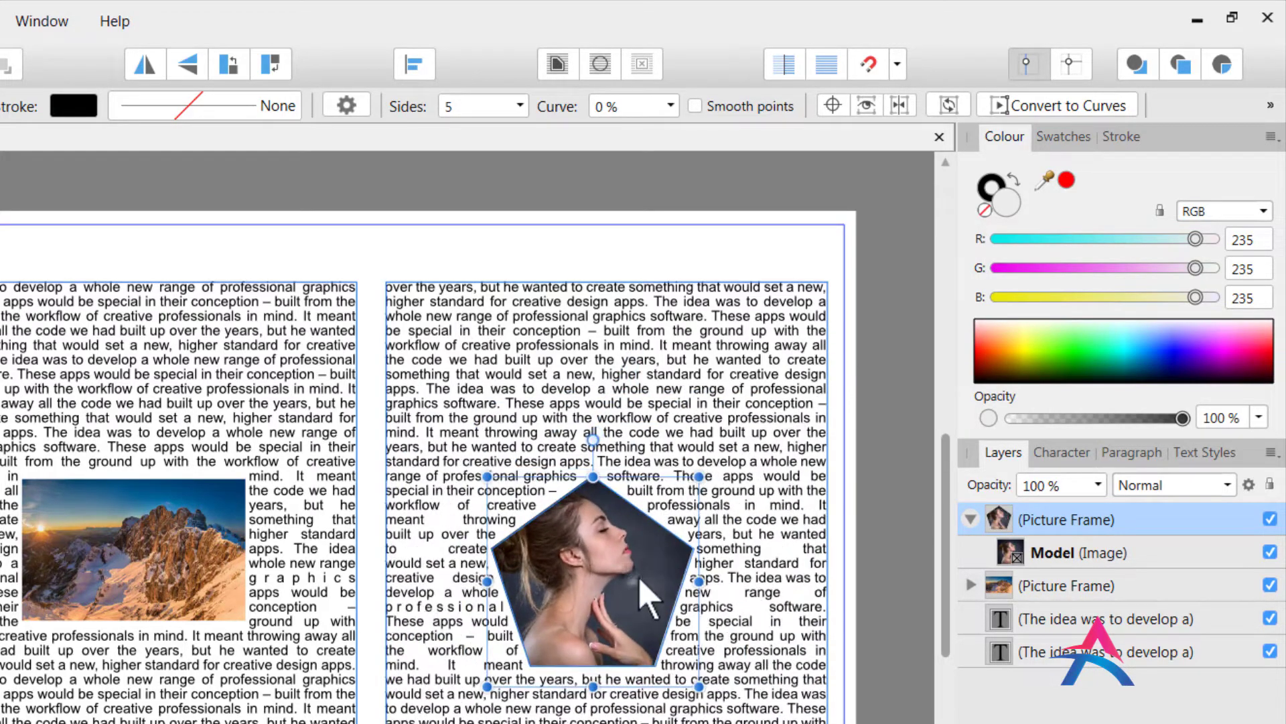
left_click_drag(640, 580, 653, 574)
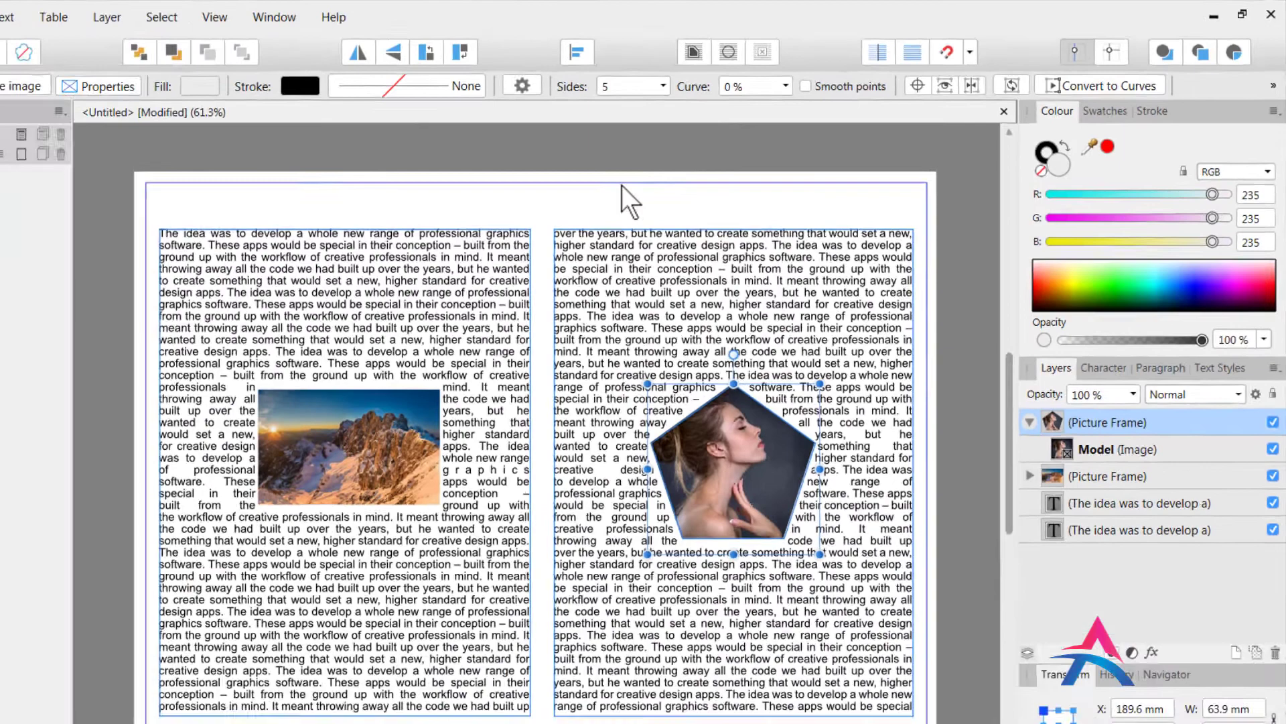
left_click(365, 175)
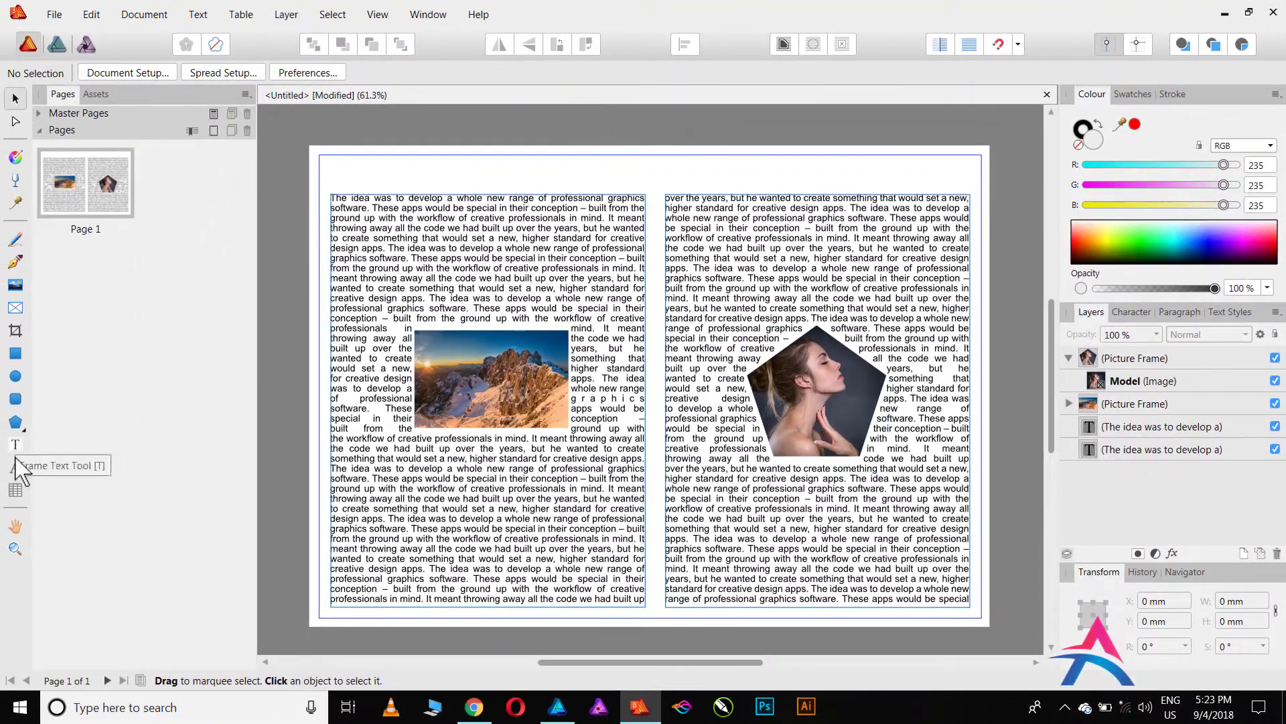
Add the artistic text title "Affinity Publisher | Text Wrapping" above the text columns.
left_click(17, 468)
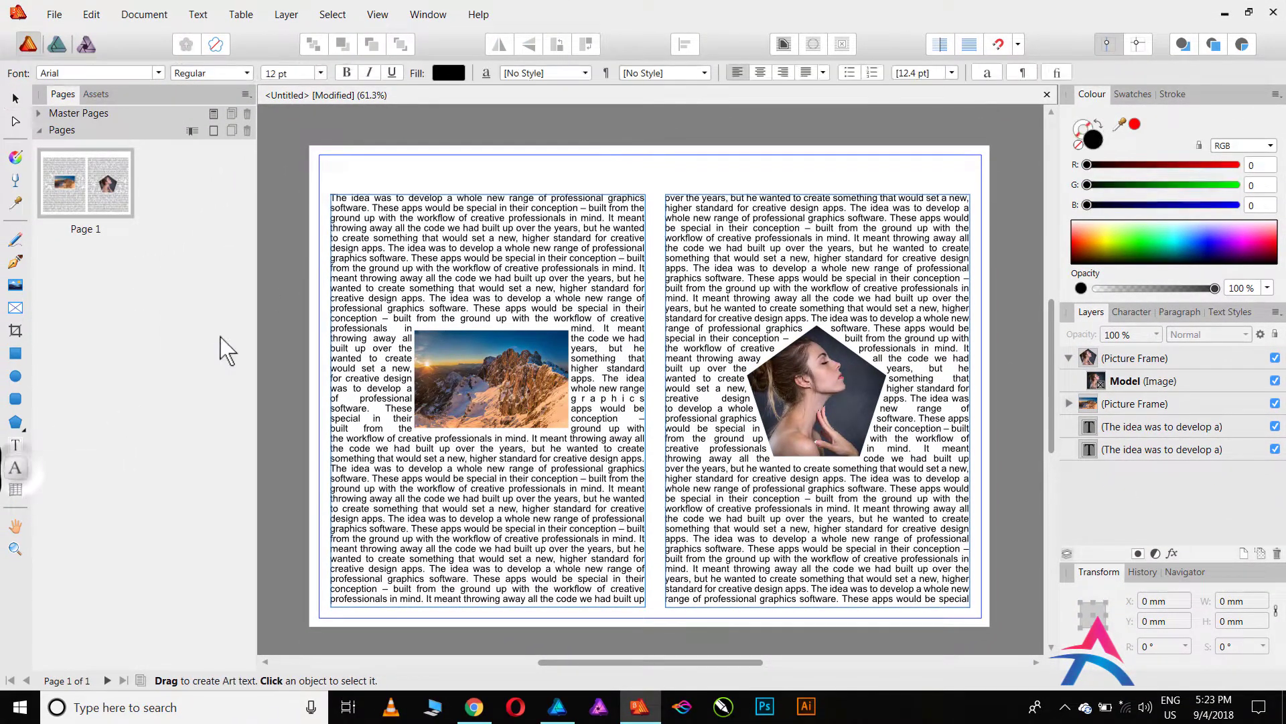
left_click(420, 172)
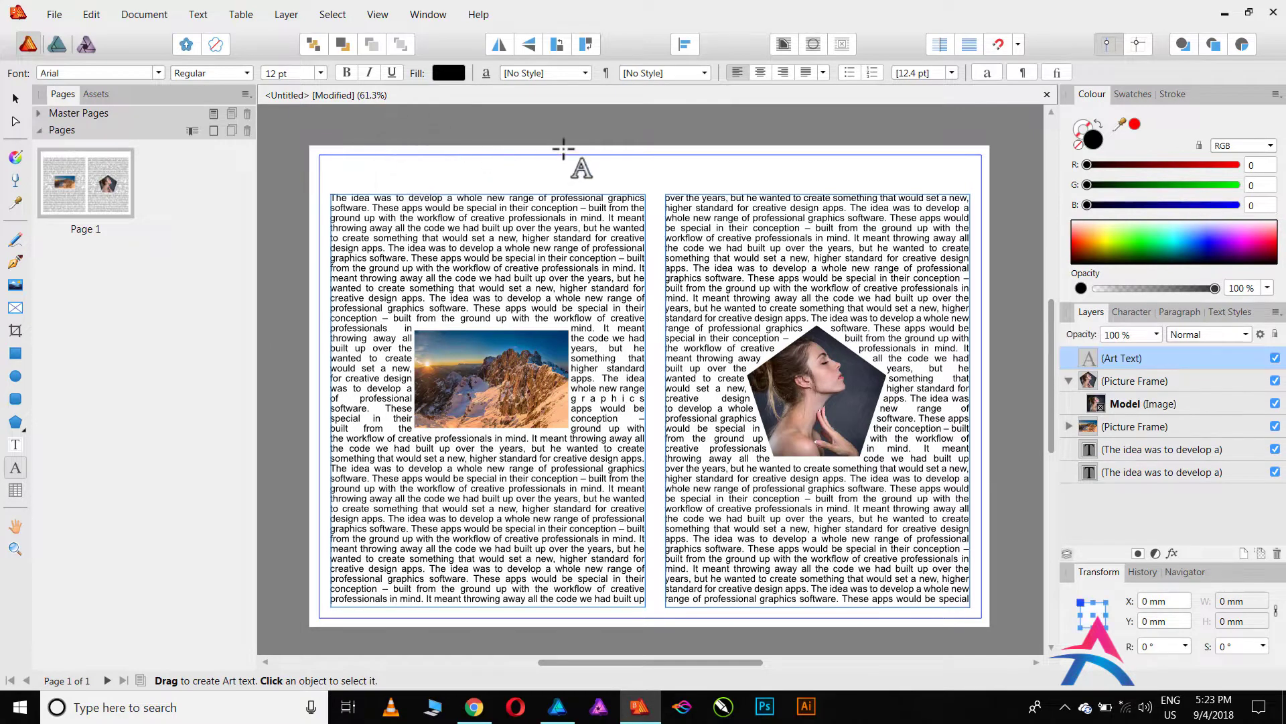
type("A")
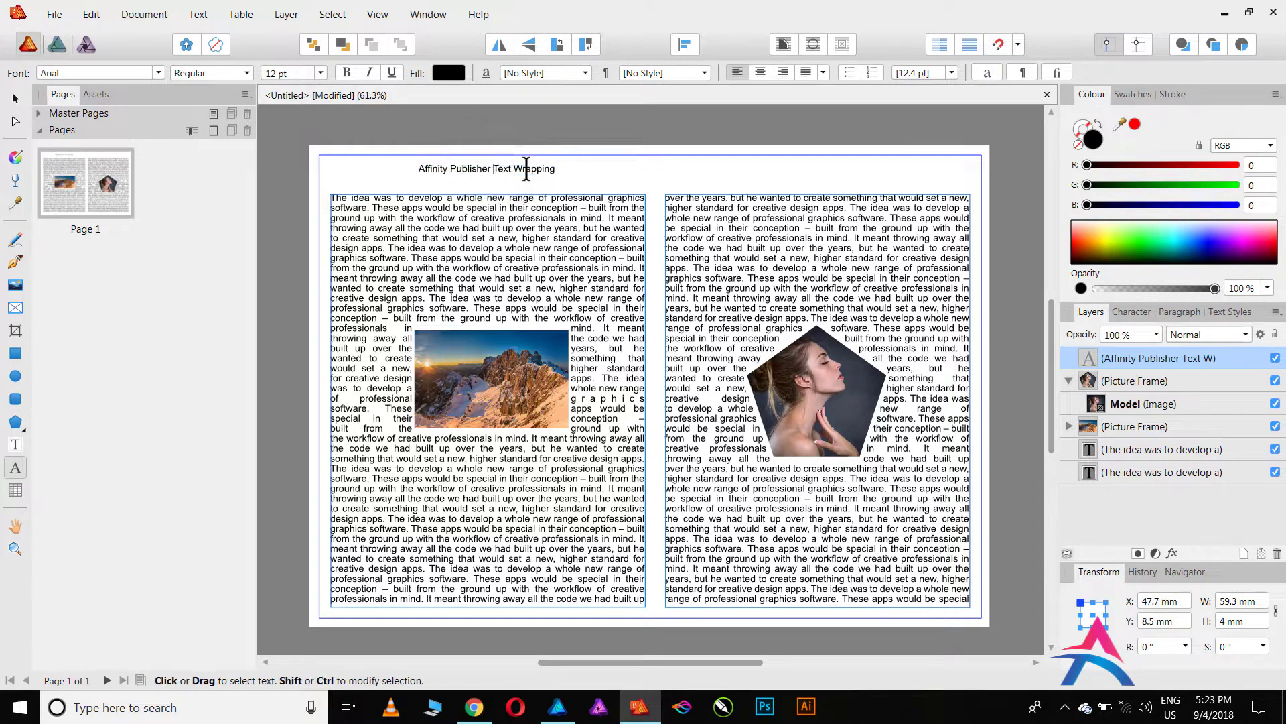
key("Escape")
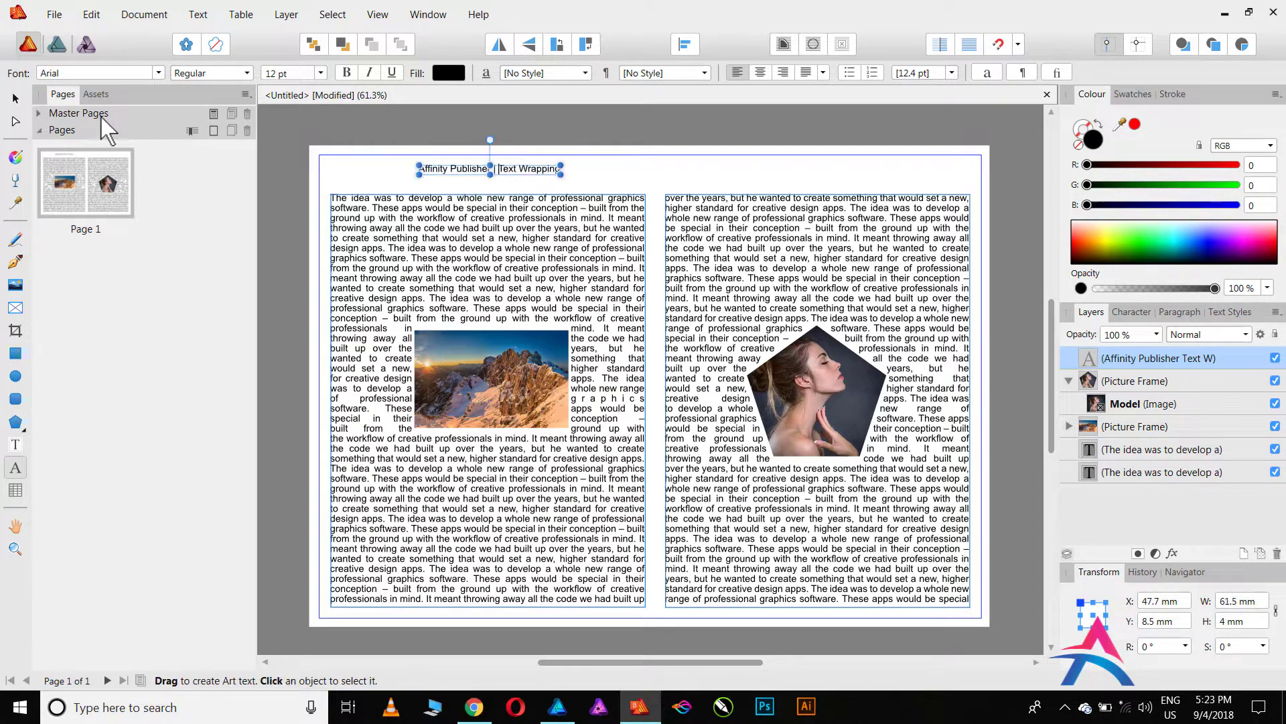
Scale the title up to about 31.4 pt and move it to the middle above the two columns.
left_click(15, 99)
left_click_drag(560, 174, 789, 193)
left_click_drag(700, 181, 735, 176)
Set the title's font to Arabia and shift the title slightly to centre it over the columns.
left_click(164, 73)
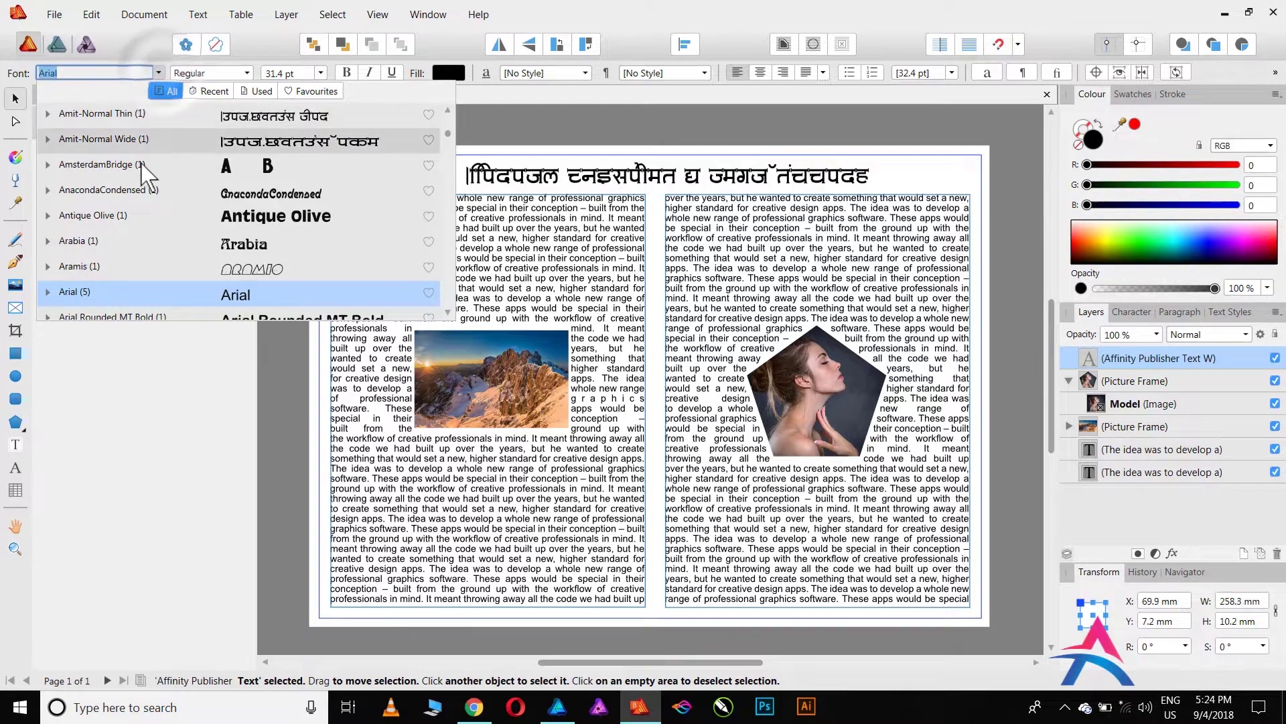
left_click(138, 234)
left_click(294, 246)
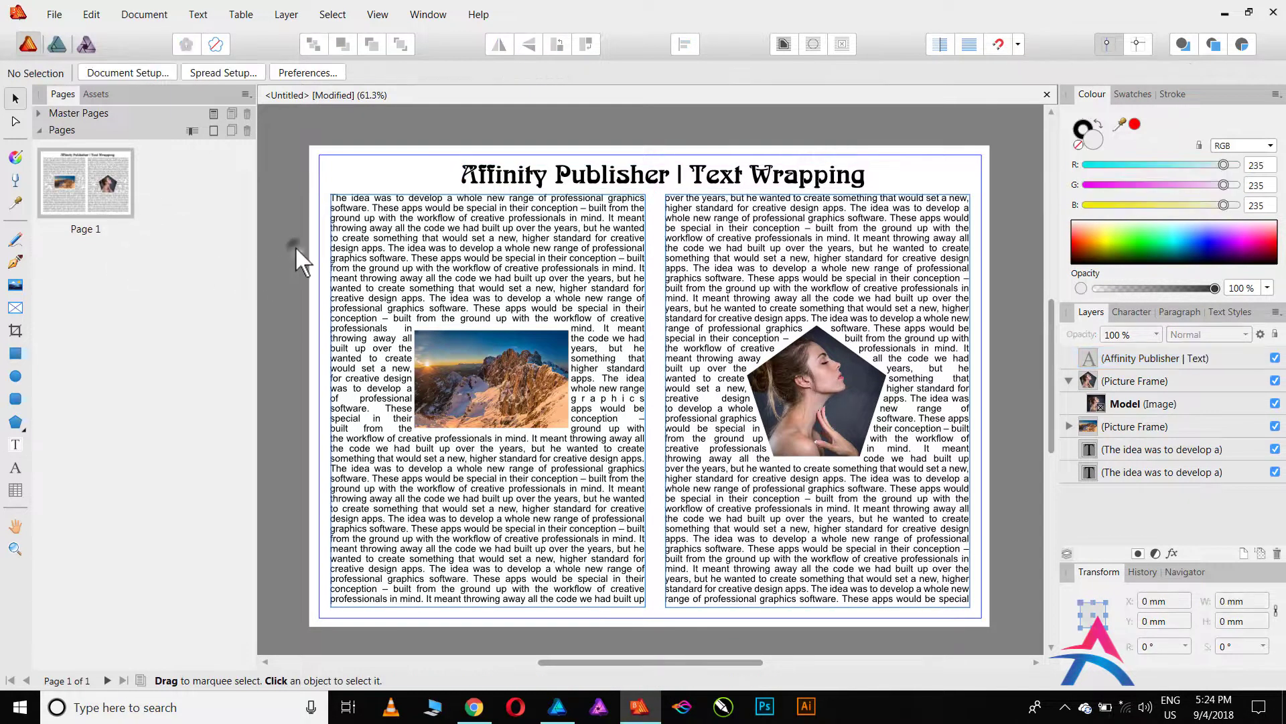
left_click(723, 177)
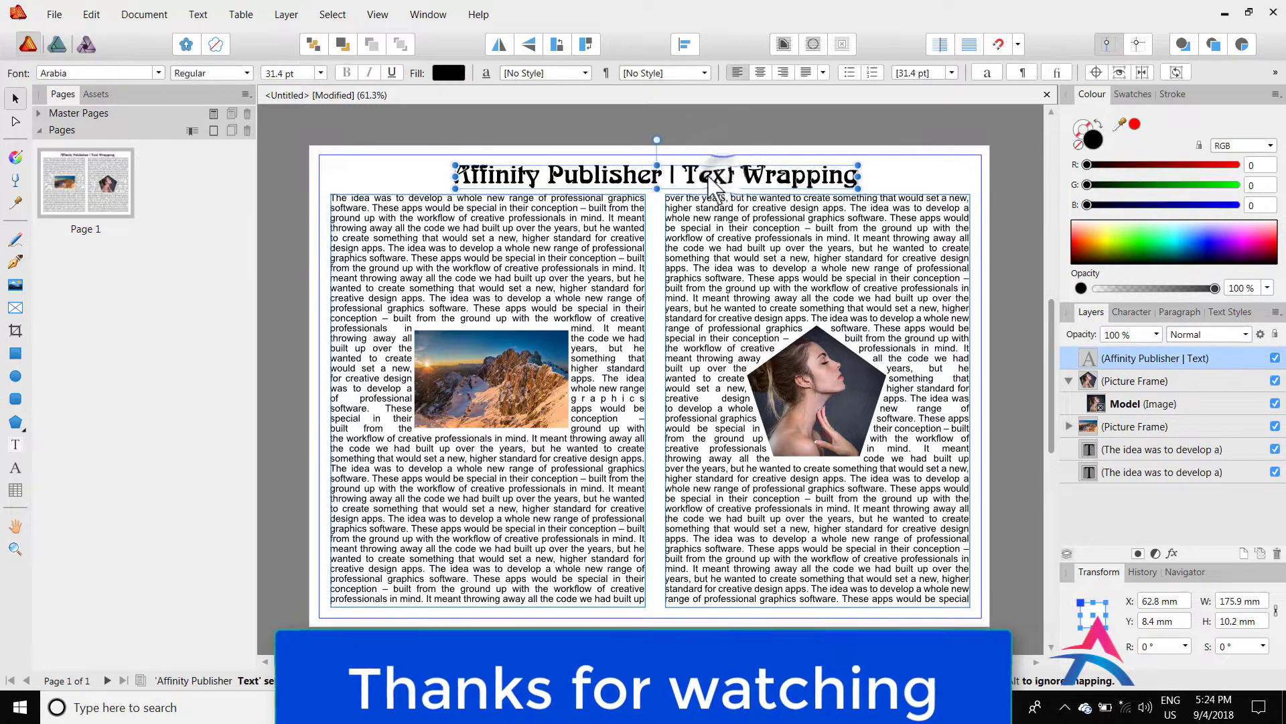